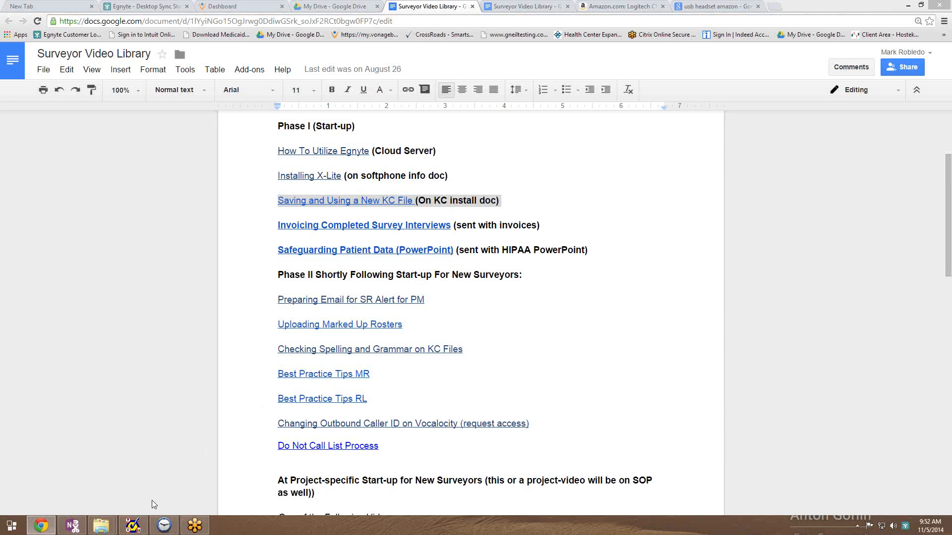
Switch to KeyCollect and page between forms 16 and 17 of the sample ENG survey, ending on form 17.
click(136, 527)
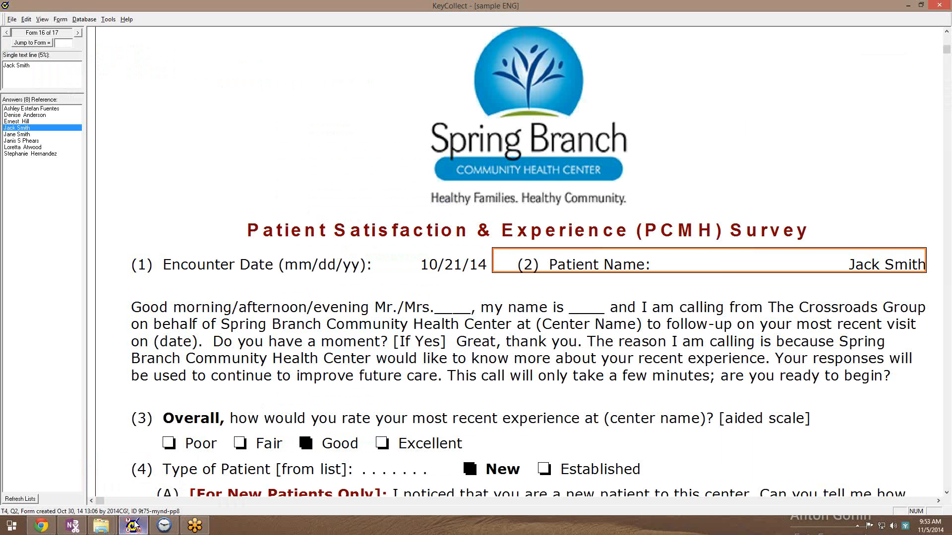
click(920, 5)
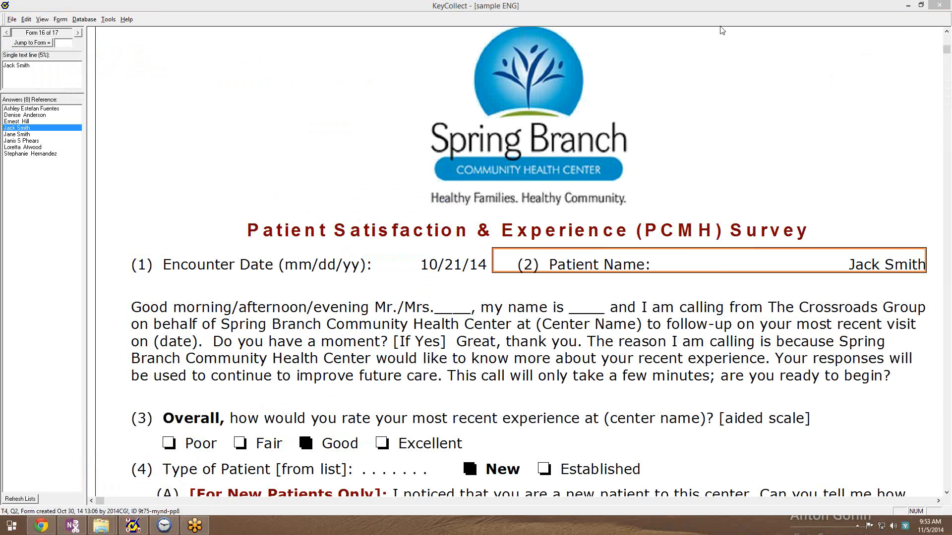
right_click(277, 123)
click(78, 32)
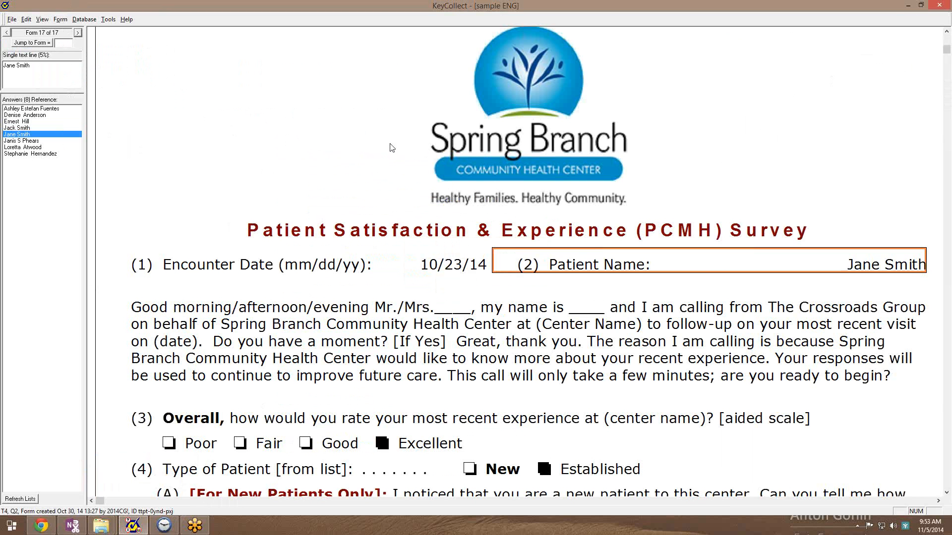
click(7, 33)
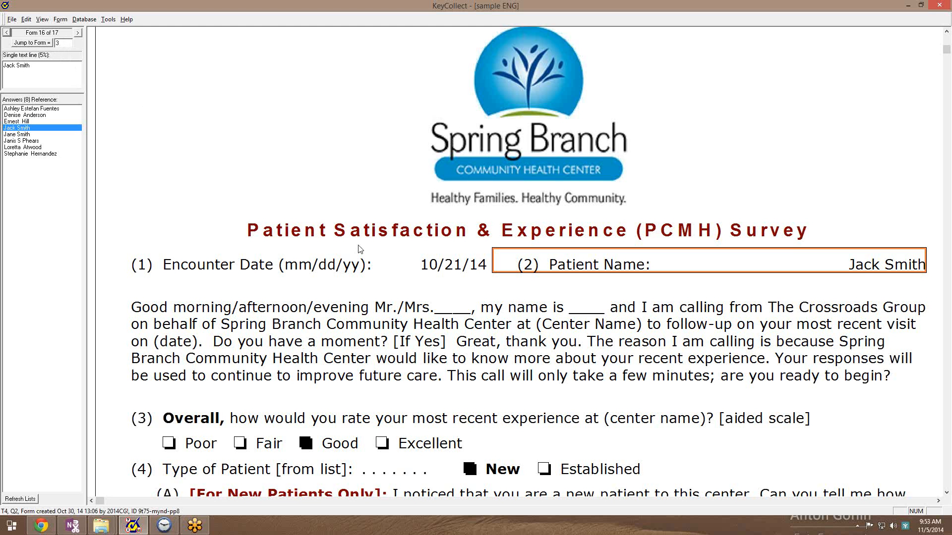
click(78, 33)
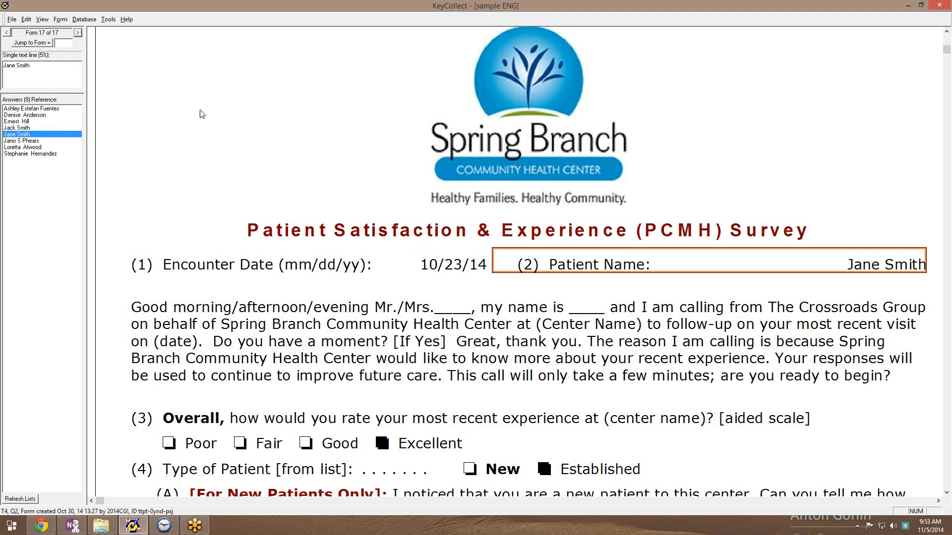
Set the Payer Type (question 35) on page 4 of form 17 to Amerigroup Corporation (All Types).
scroll(305, 247, down, 10)
scroll(306, 247, down, 20)
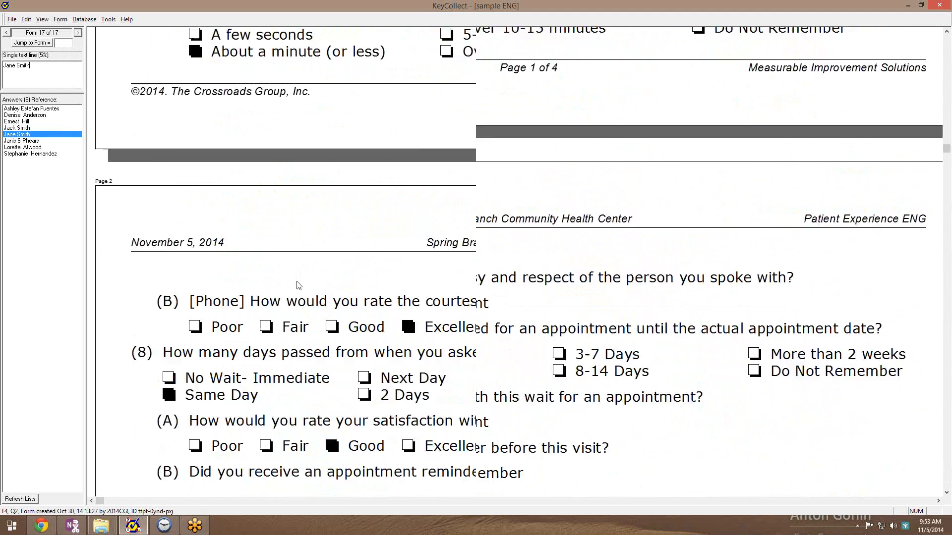
scroll(264, 279, down, 20)
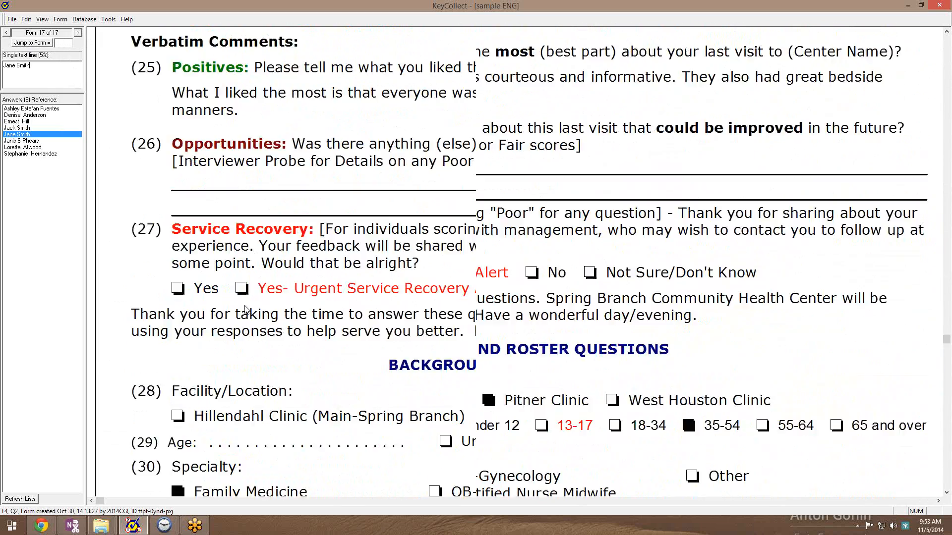
scroll(229, 325, up, 8)
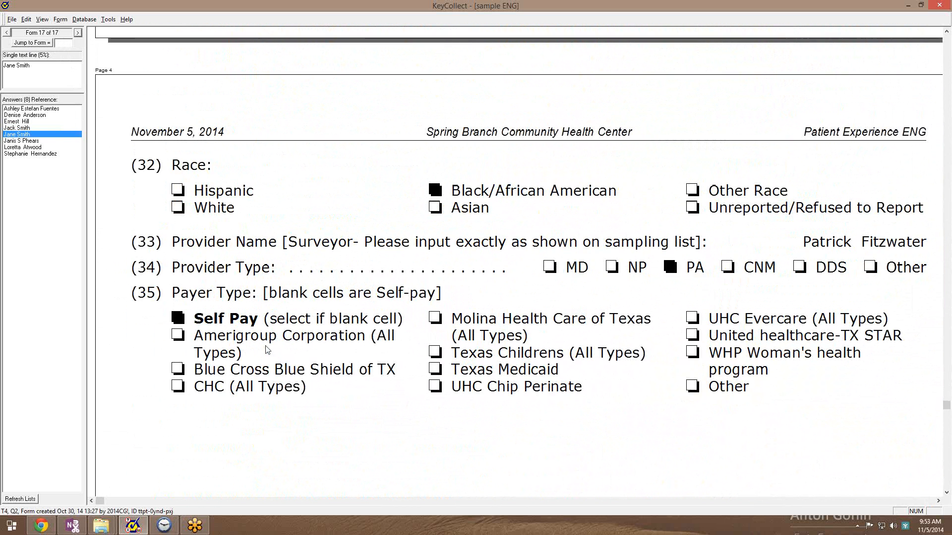
click(353, 352)
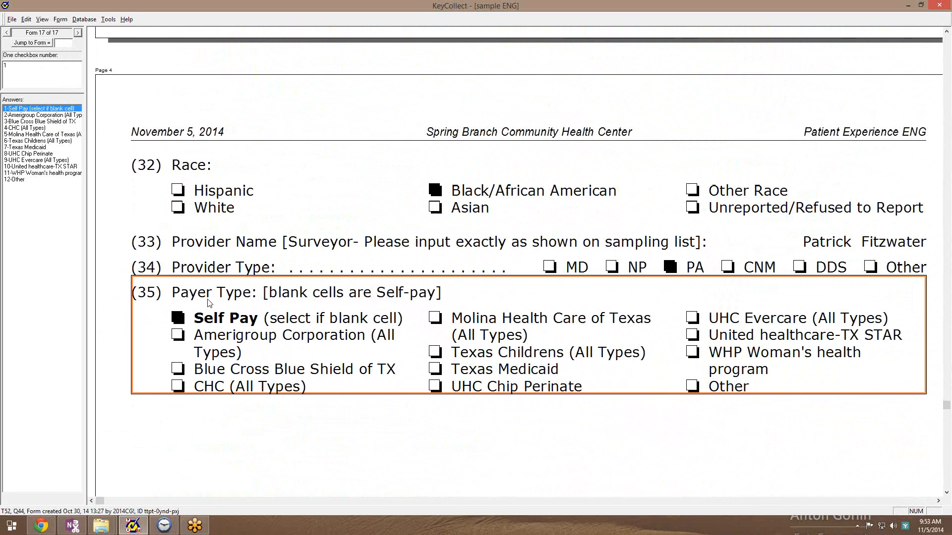
click(43, 116)
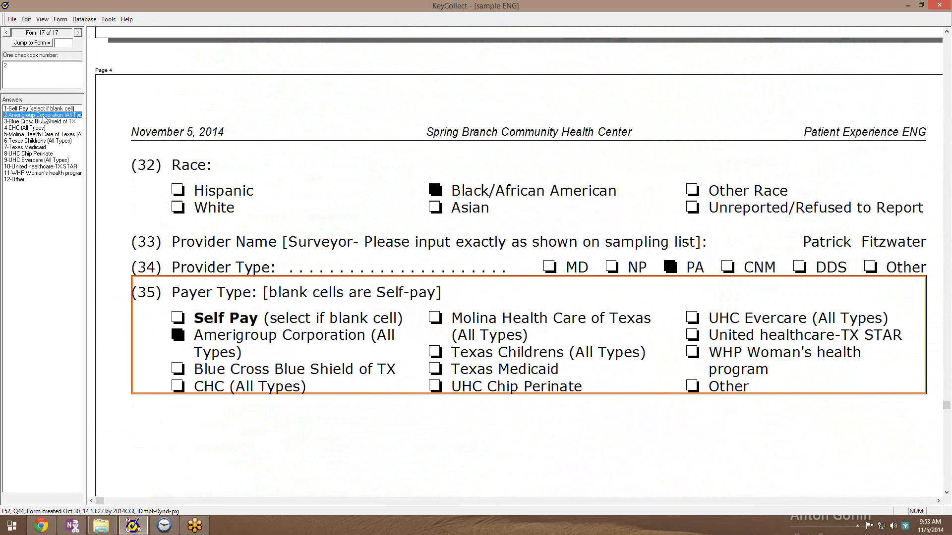
Create a new blank survey form after form 17 and move between its Encounter Date and Patient Name fields.
click(78, 33)
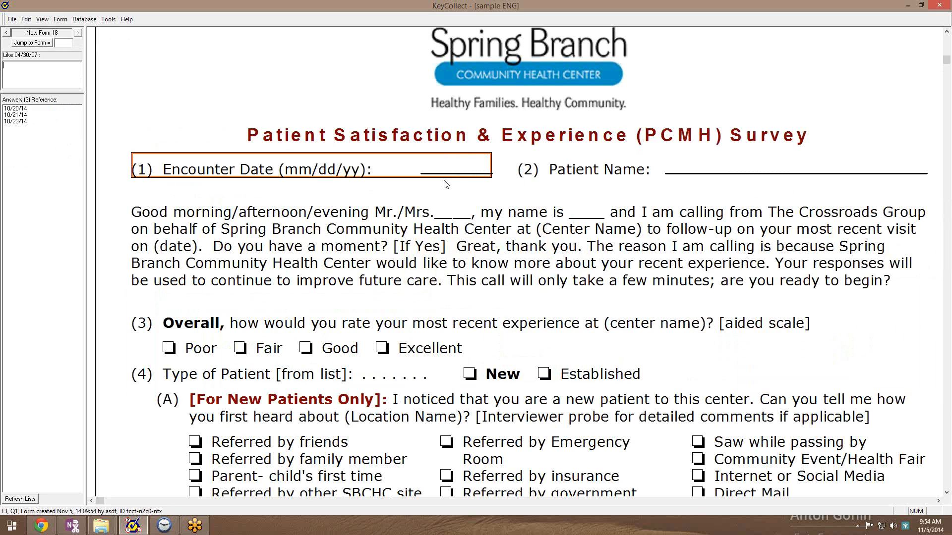
click(727, 169)
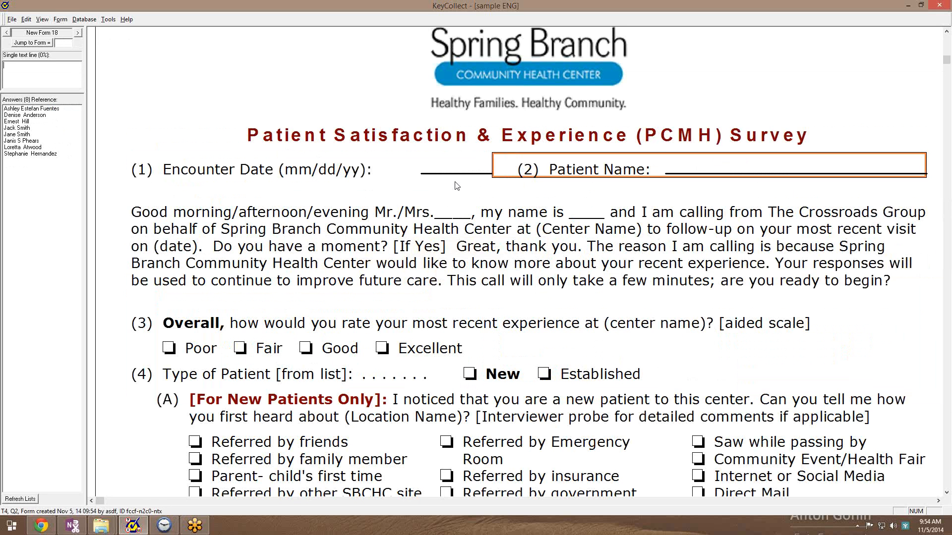
click(353, 173)
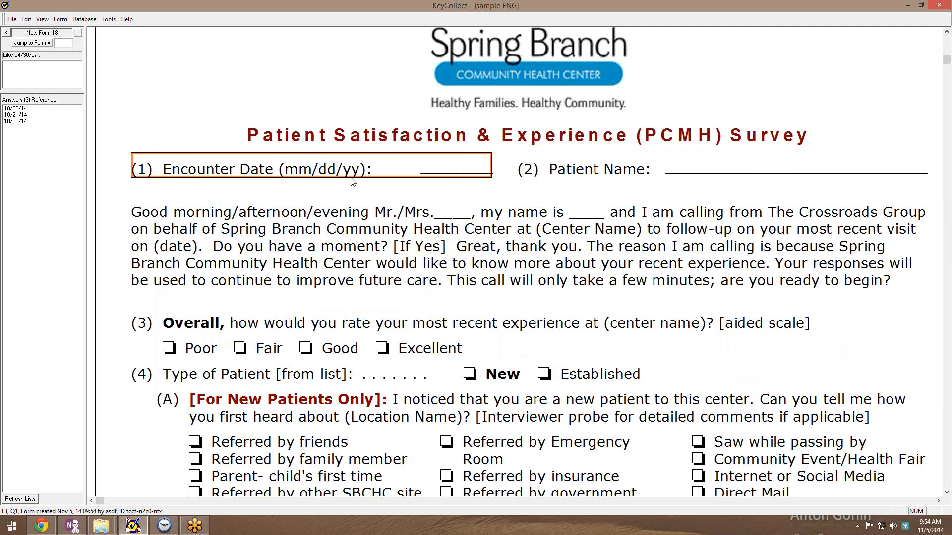
mouse_move(946, 61)
mouse_down()
mouse_move(946, 430)
mouse_move(946, 43)
mouse_up()
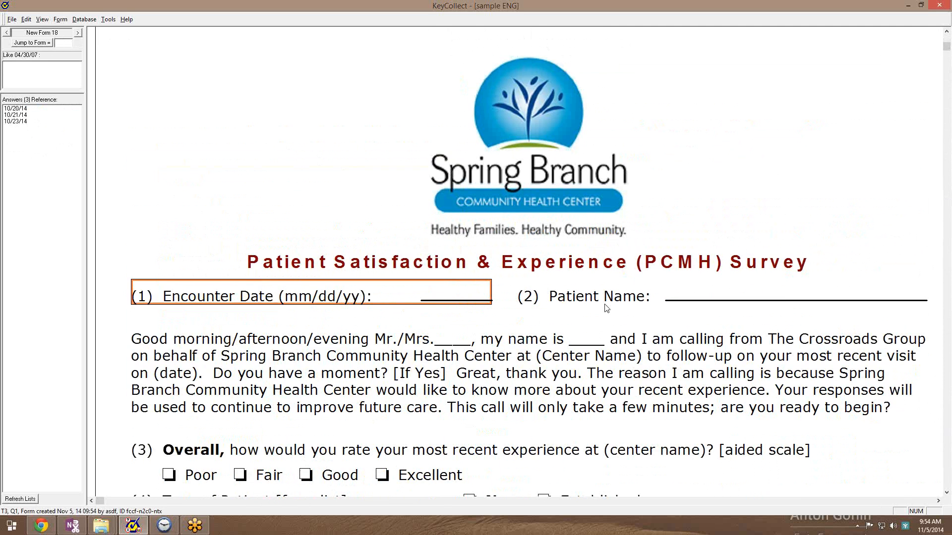
click(617, 294)
click(291, 297)
Examine the roster questions at the end of the new form, including Payer Type, Facility/Location, Specialty and Age.
drag(945, 47, 945, 418)
scroll(705, 391, up, 6)
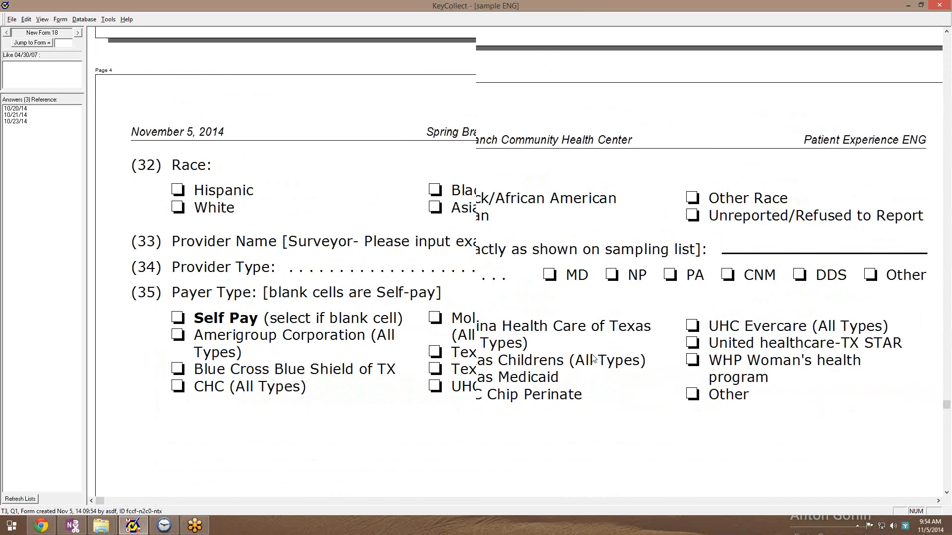
click(485, 366)
scroll(486, 367, up, 4)
scroll(485, 365, up, 5)
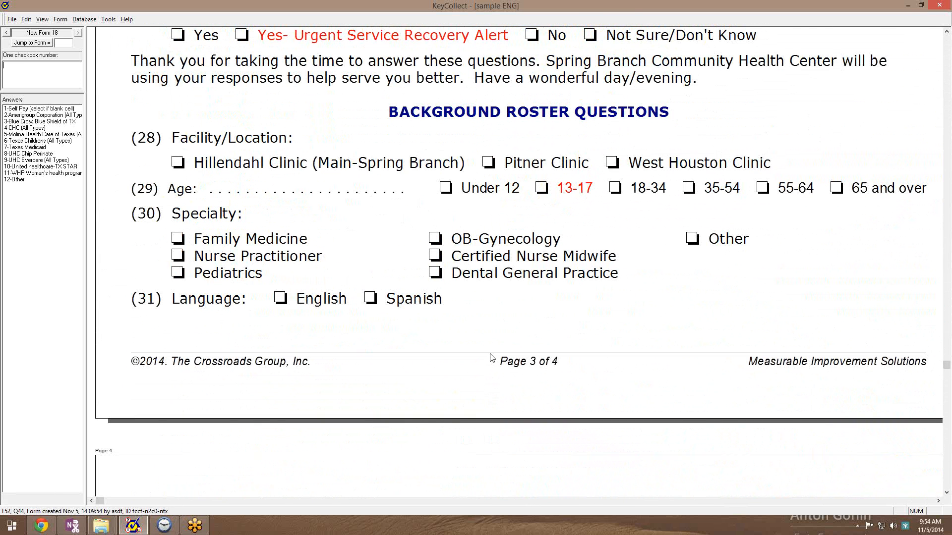
click(300, 145)
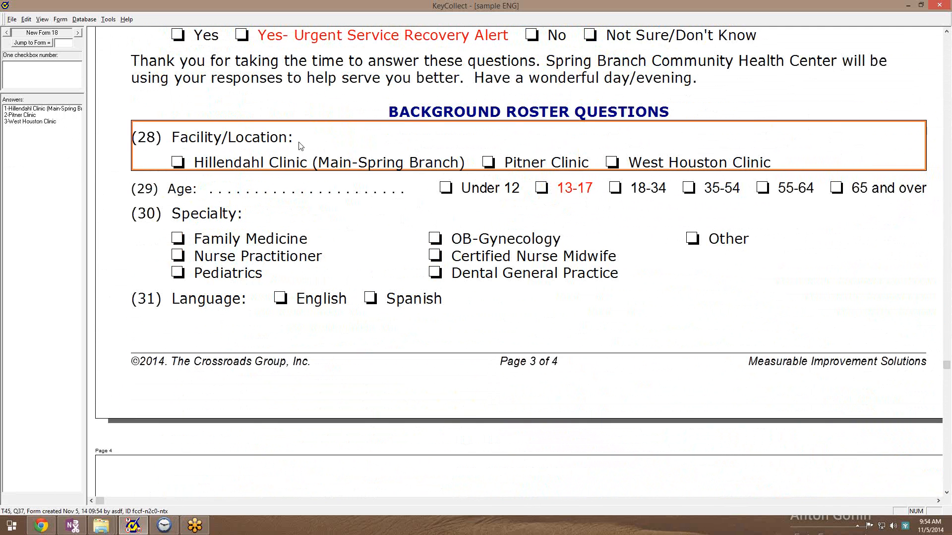
click(285, 218)
click(274, 195)
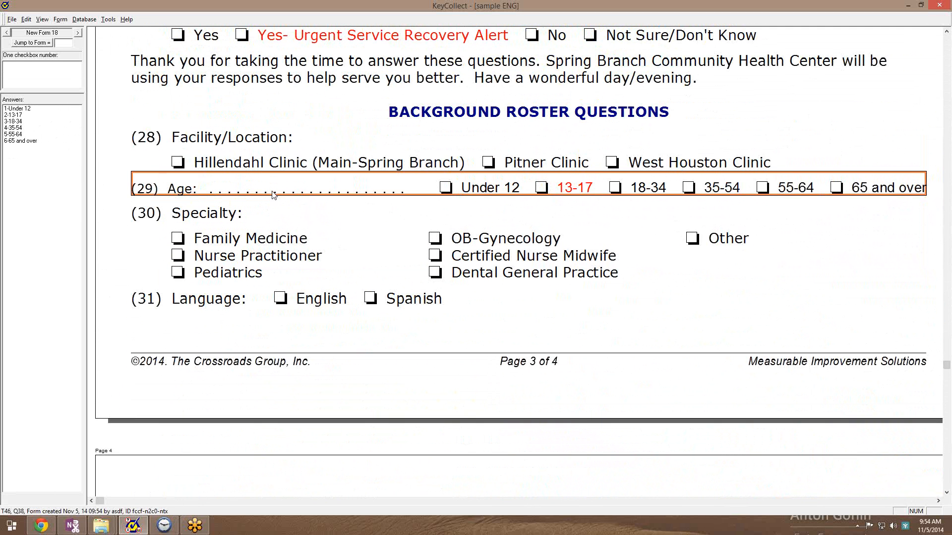
scroll(421, 166, up, 1)
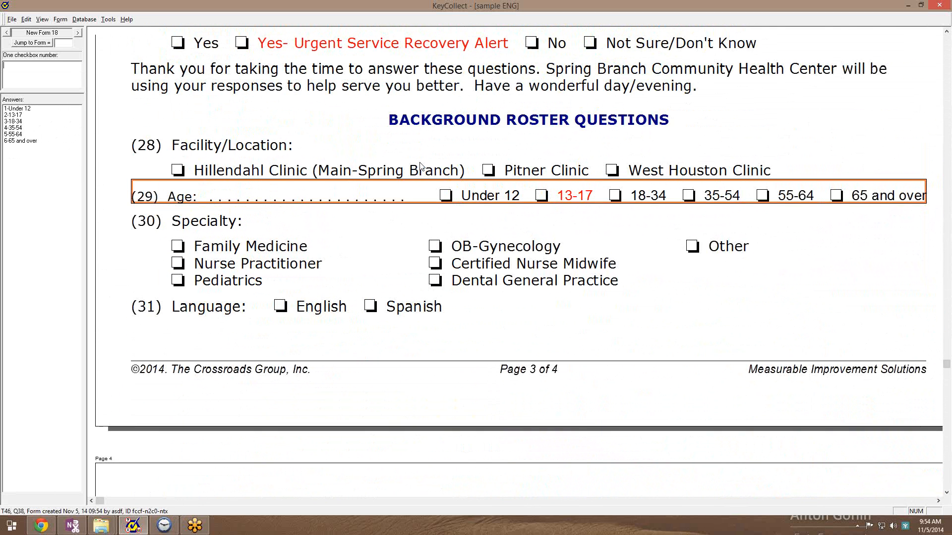
scroll(420, 166, up, 3)
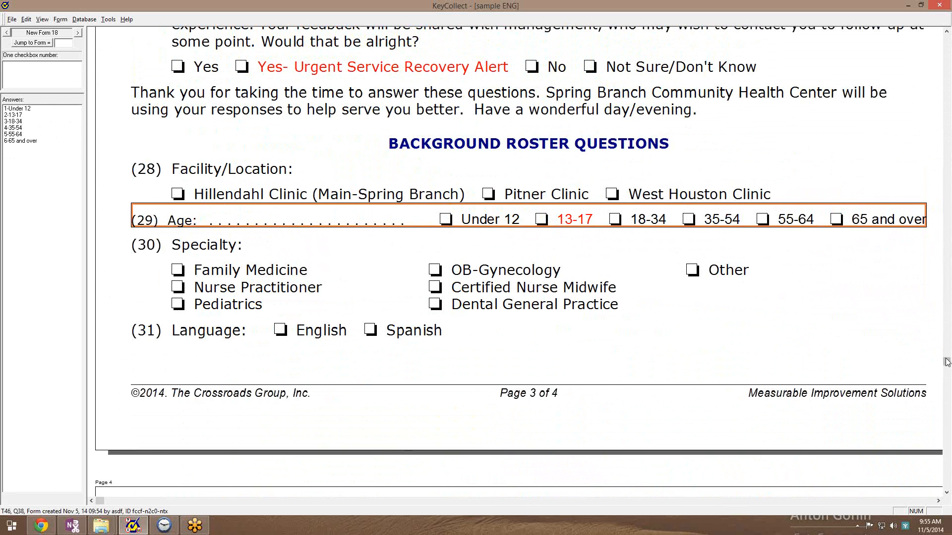
Rate the overall experience in question 3 as Good and set the type of patient in question 4 to New.
drag(946, 363, 946, 35)
click(685, 347)
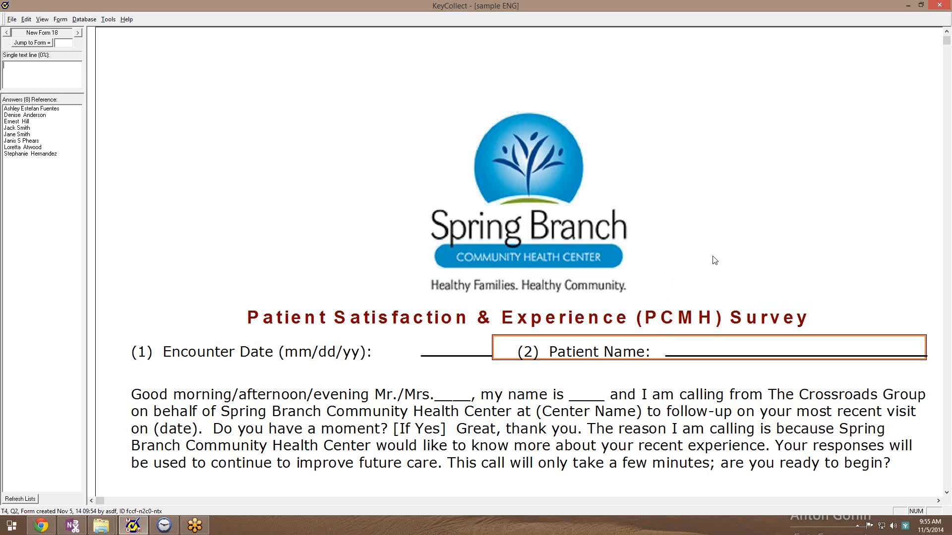
scroll(586, 287, down, 1)
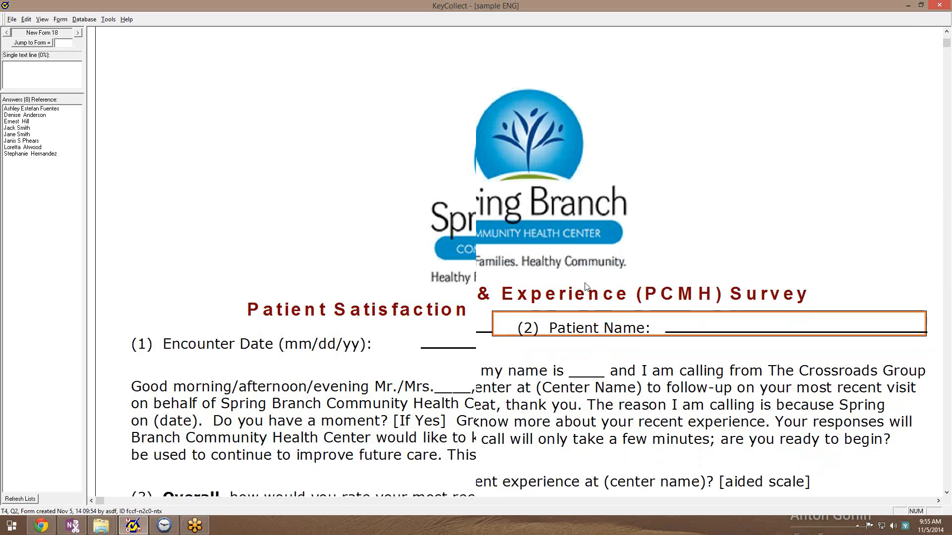
scroll(586, 286, down, 4)
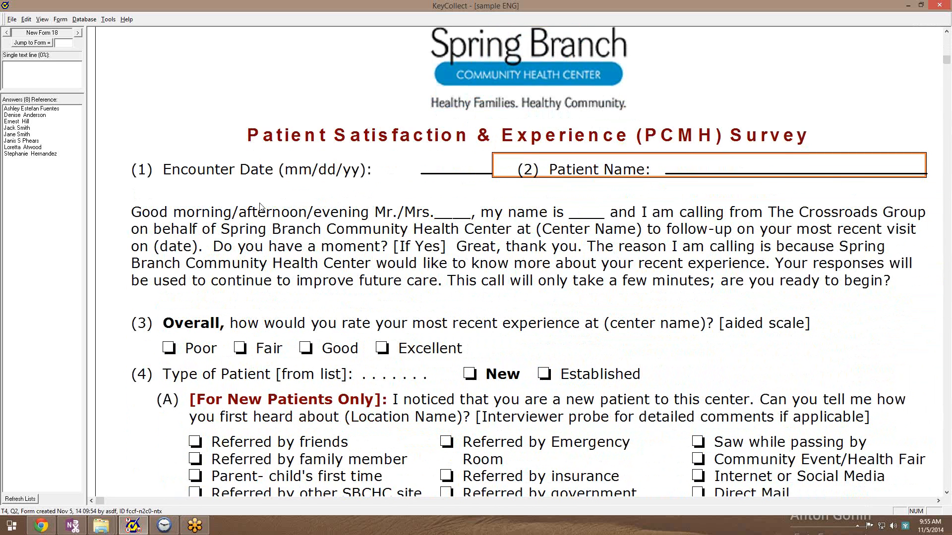
scroll(248, 284, down, 1)
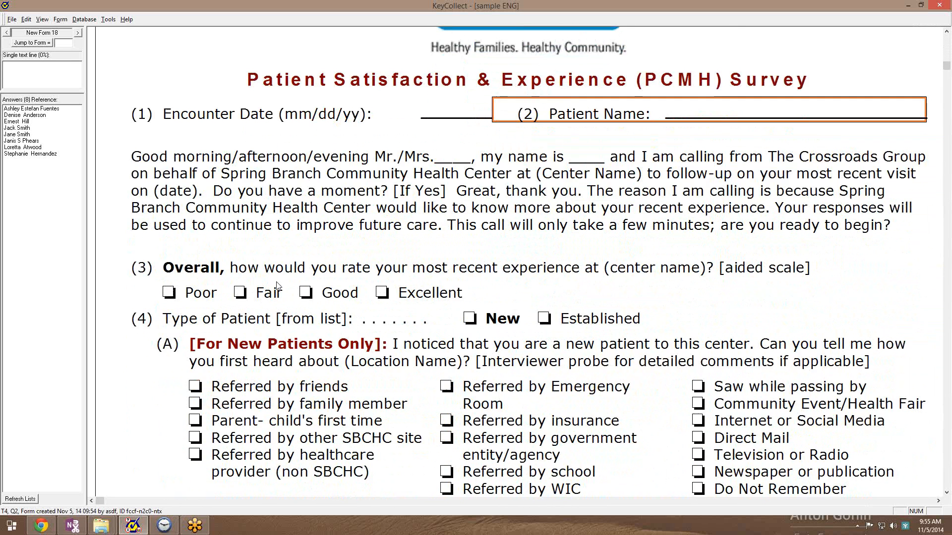
click(261, 290)
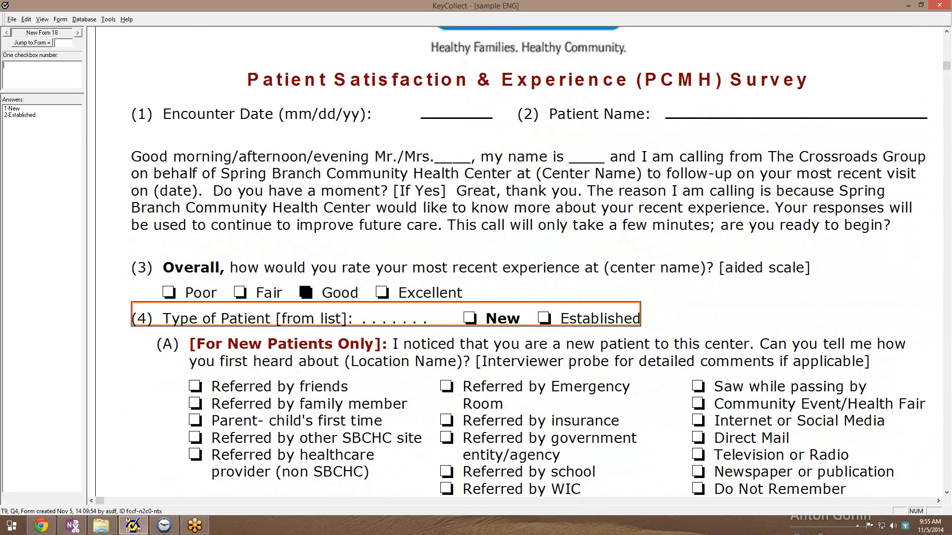
key(1)
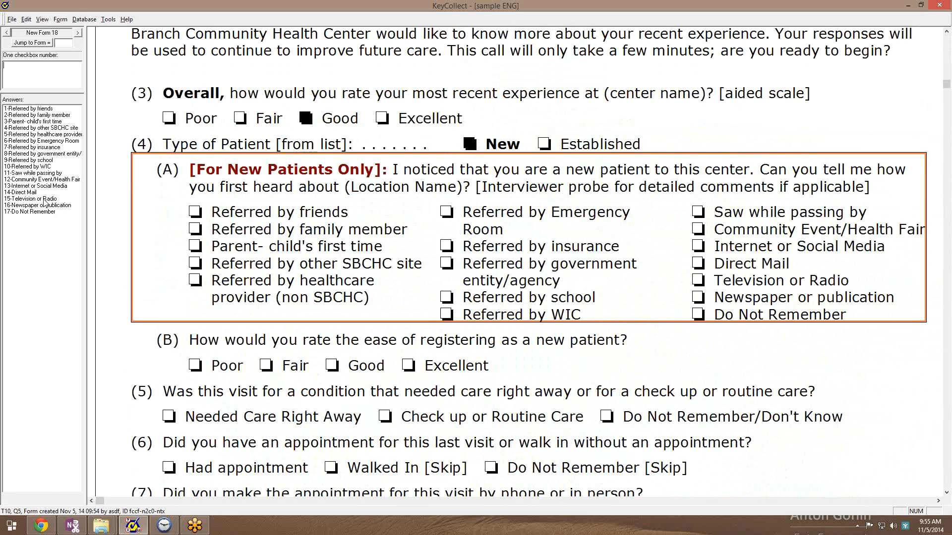
Answer 4A with Referred by school, 4B with Fair, 5 with Check up or Routine Care, 6 with Walked In, and 9 with Weekday afternoon.
double_click(39, 160)
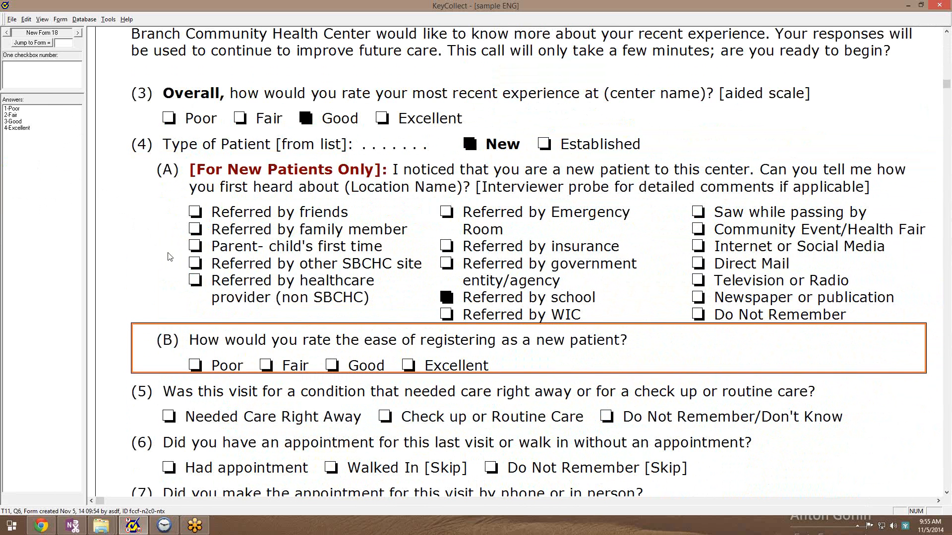
key(2)
key(2)
key(2)
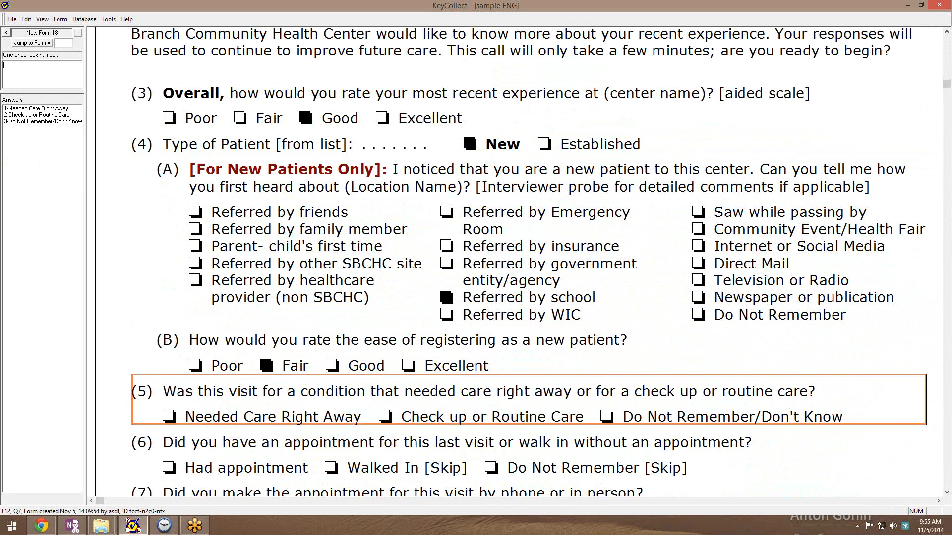
key(2)
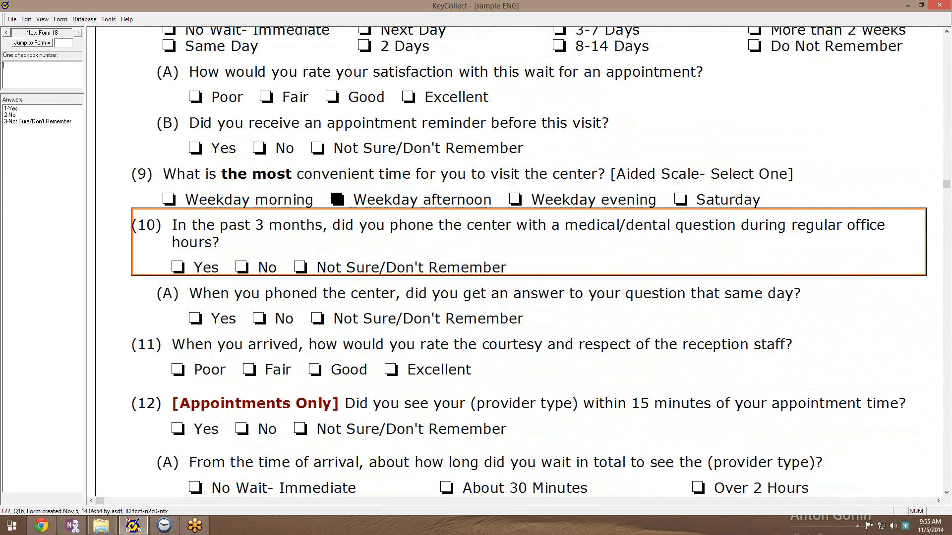
Answer question 10 with Yes and 10A with No, and rate the reception staff's courtesy in question 11 as Poor.
key(1)
key(2)
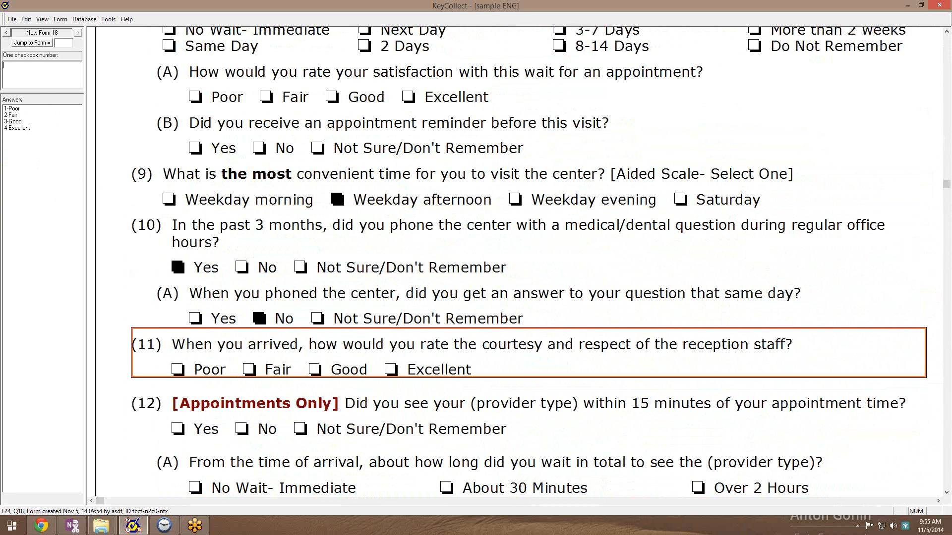
key(1)
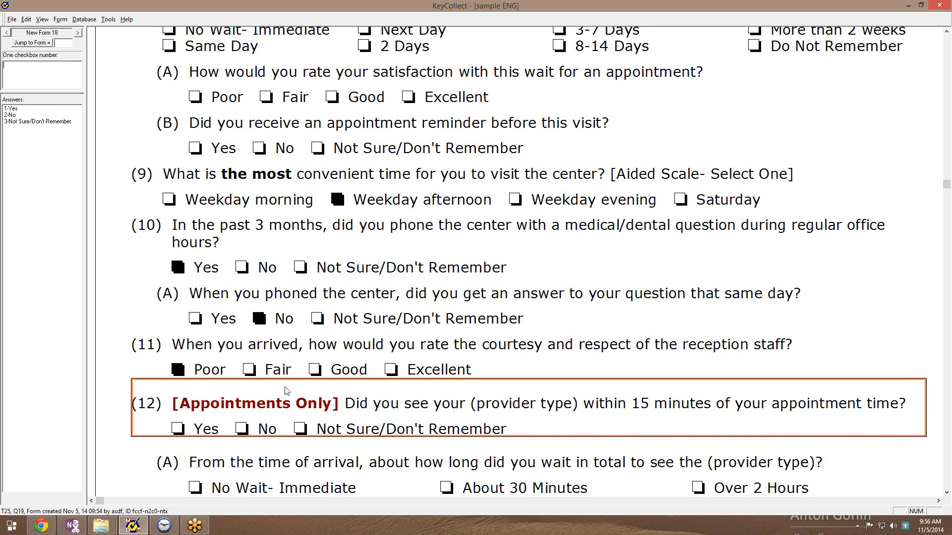
scroll(339, 390, down, 1)
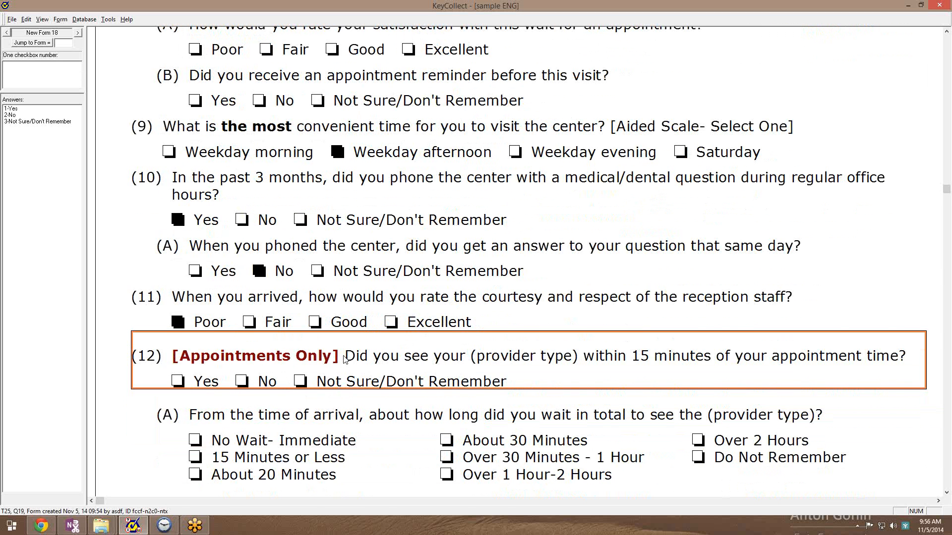
scroll(332, 353, down, 2)
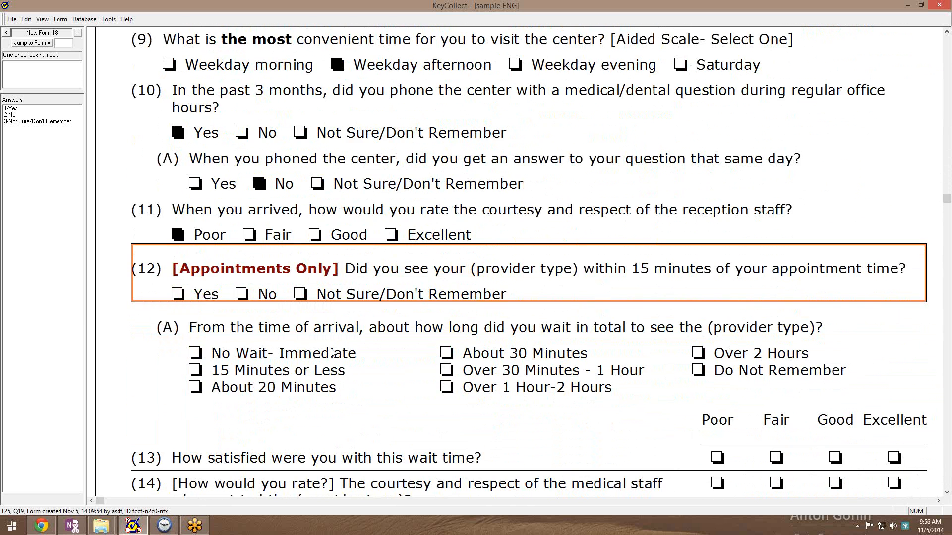
scroll(332, 353, down, 1)
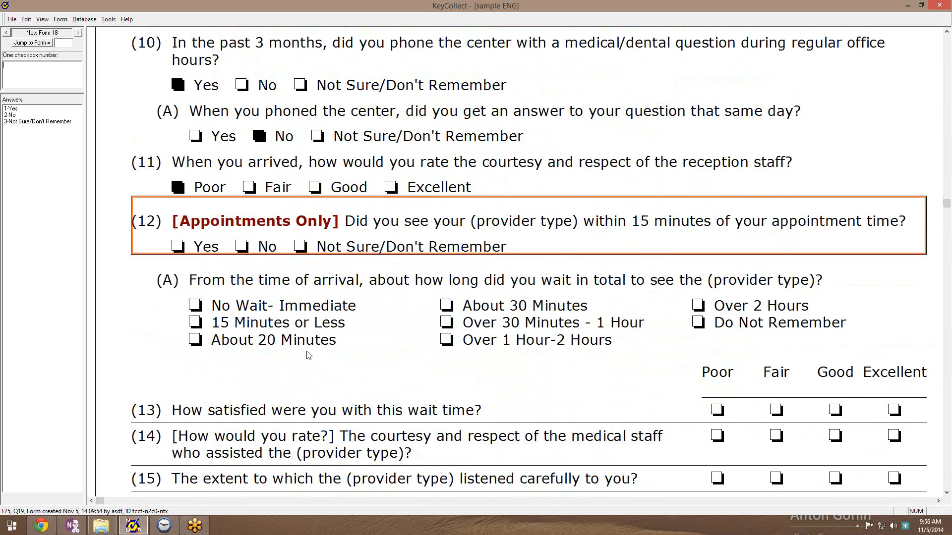
scroll(315, 342, down, 3)
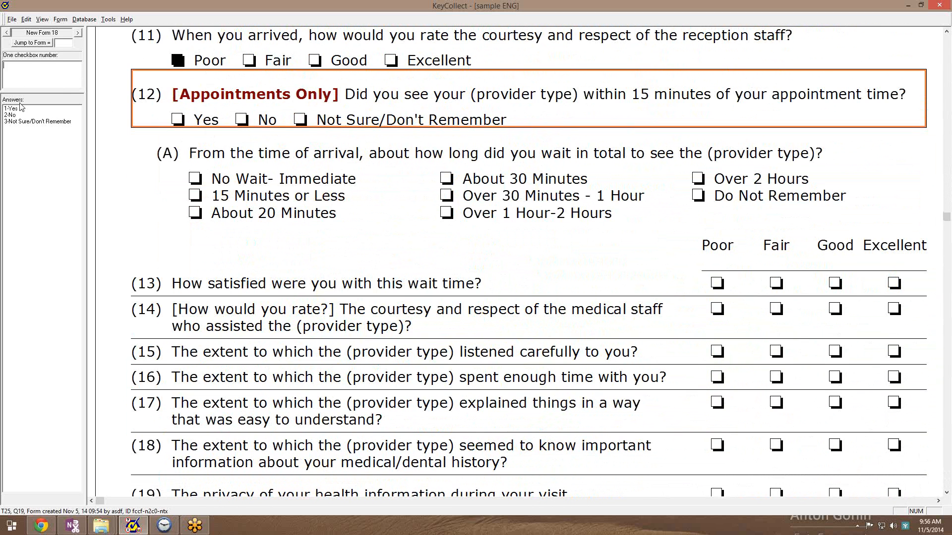
Answer question 12 with Yes, 12A with Over 2 Hours, 13 with Fair and 14 with Good.
click(20, 108)
click(30, 147)
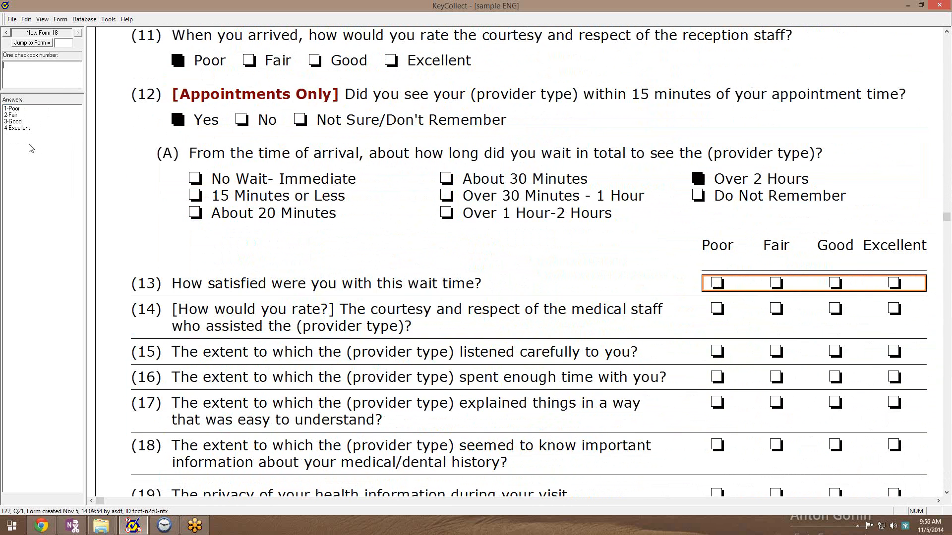
key(2)
key(3)
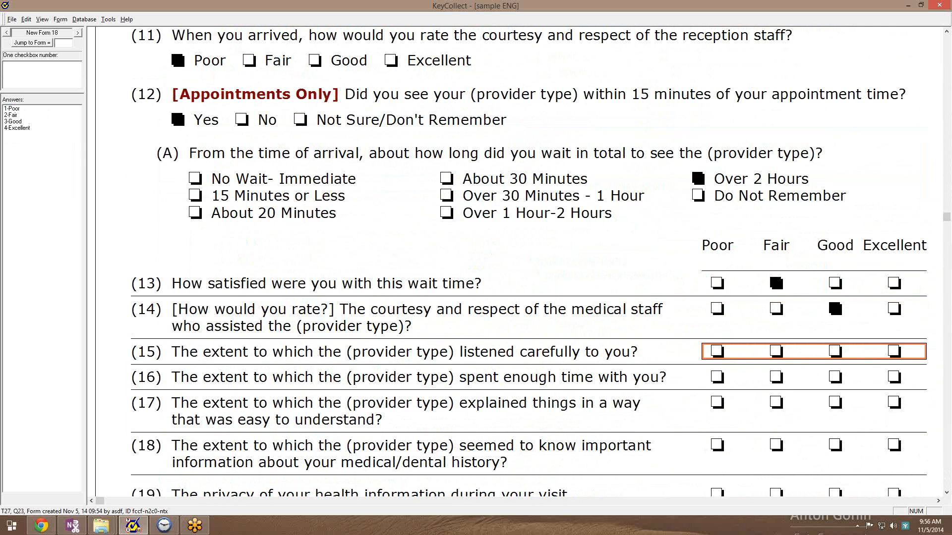
Rate questions 15 and 16 as Good, 17 as Fair, 18 as Poor, 19 as Good and 20 as Fair.
key(3)
key(3)
key(2)
key(1)
key(3)
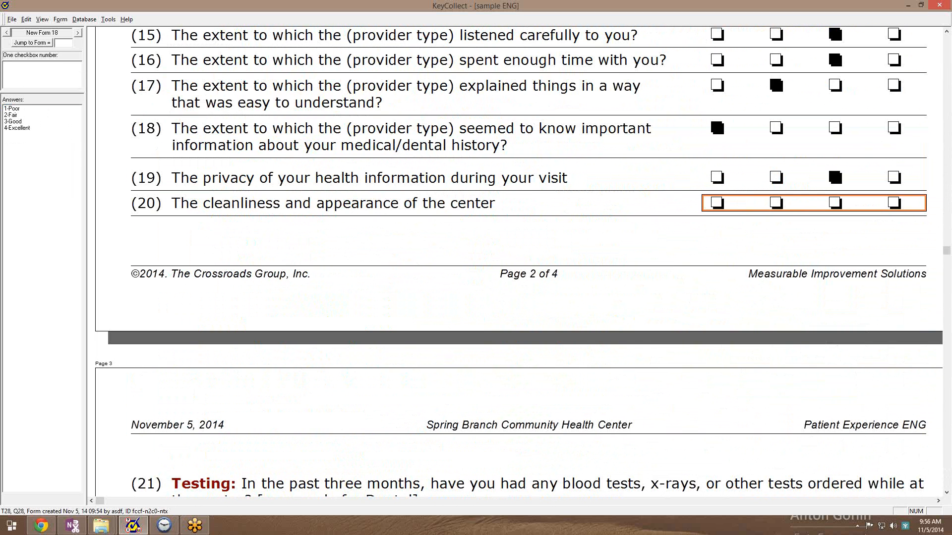
key(2)
Answer the Testing question 21 with Yes, and correct that answer to No.
key(1)
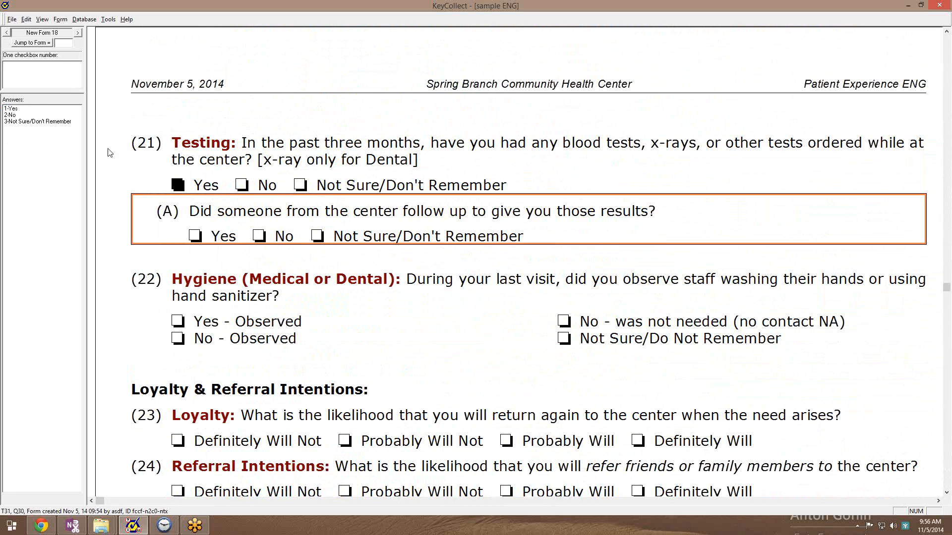
click(205, 164)
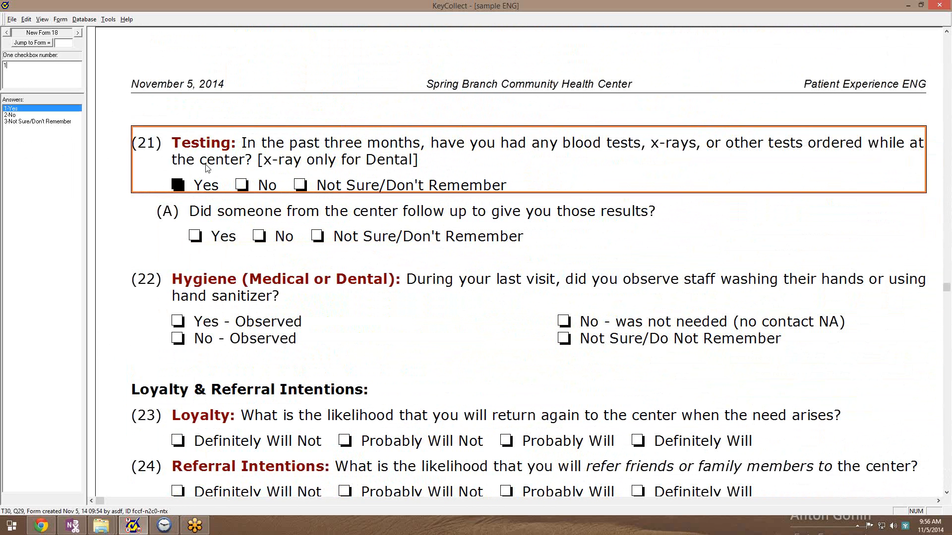
double_click(20, 115)
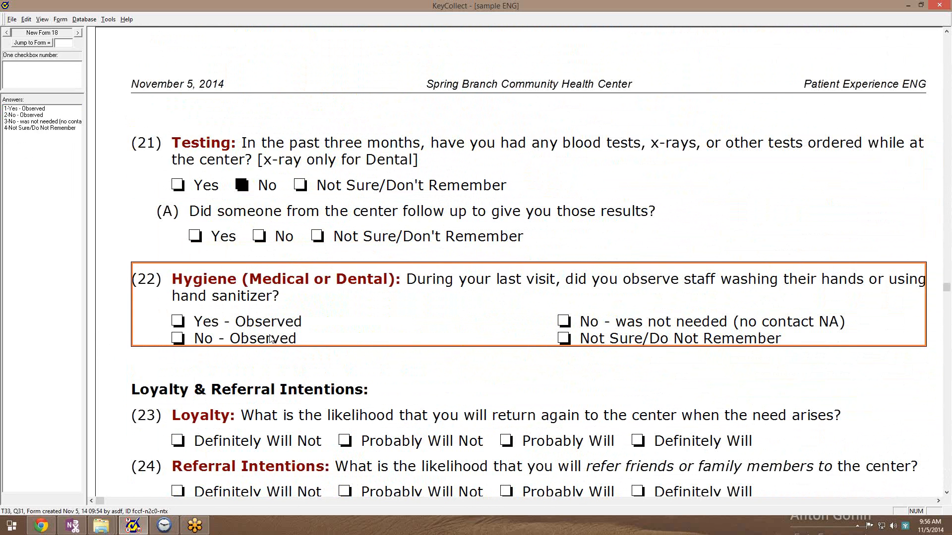
Answer the Hygiene question 22 with Yes - Observed, and questions 23 and 24 with Probably Will Not.
scroll(272, 339, down, 2)
double_click(33, 110)
scroll(79, 178, down, 2)
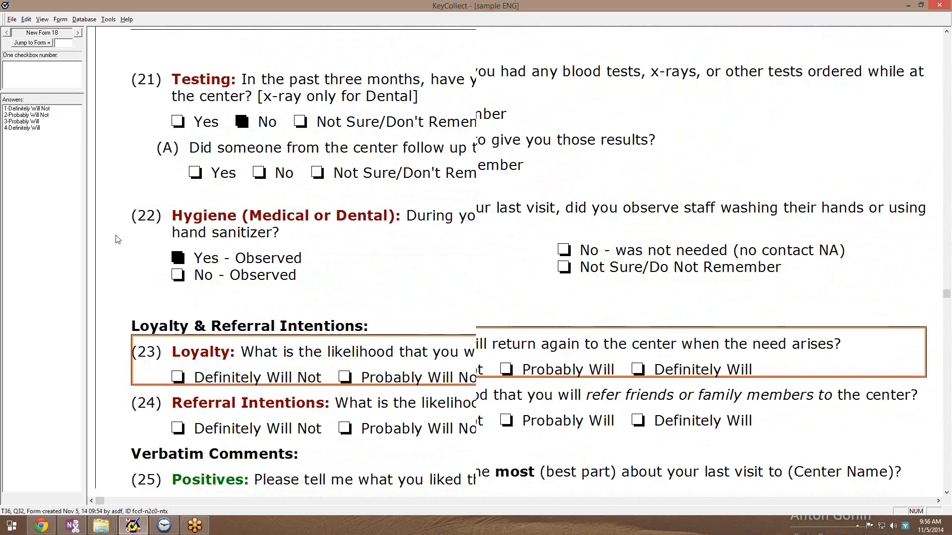
key(2)
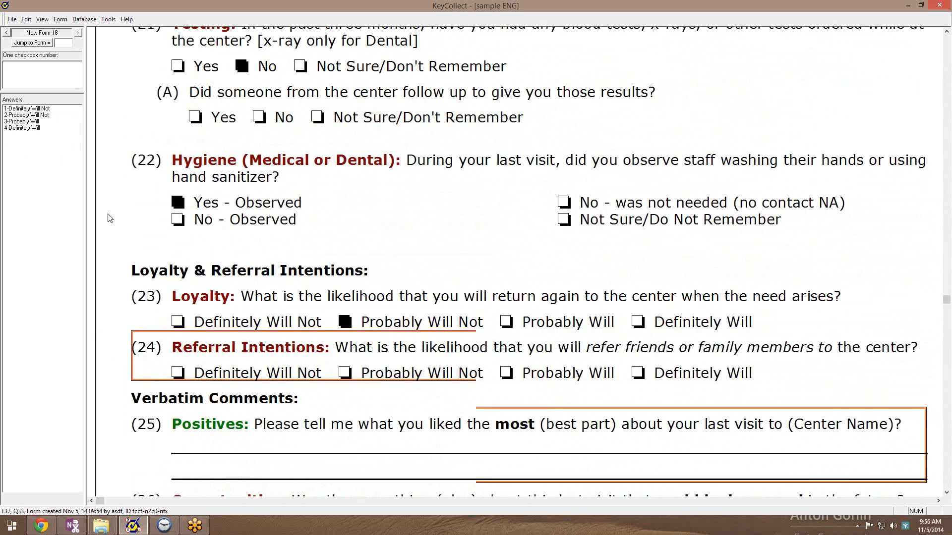
key(2)
scroll(105, 188, down, 2)
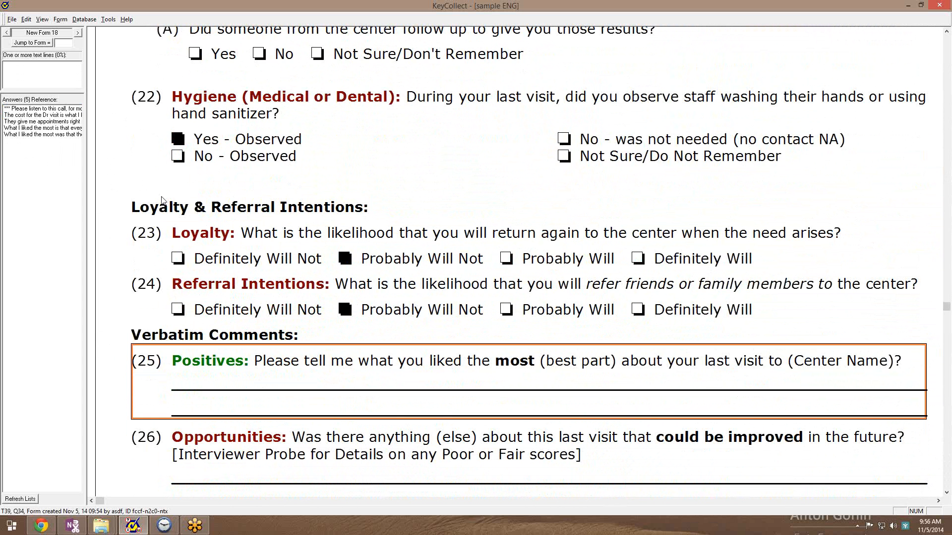
Enlarge the answer entry area and enter "sadfdsafdsafdsafdsafdsafdsafsa" as the Positives comment in question 25.
drag(37, 90, 47, 223)
click(31, 76)
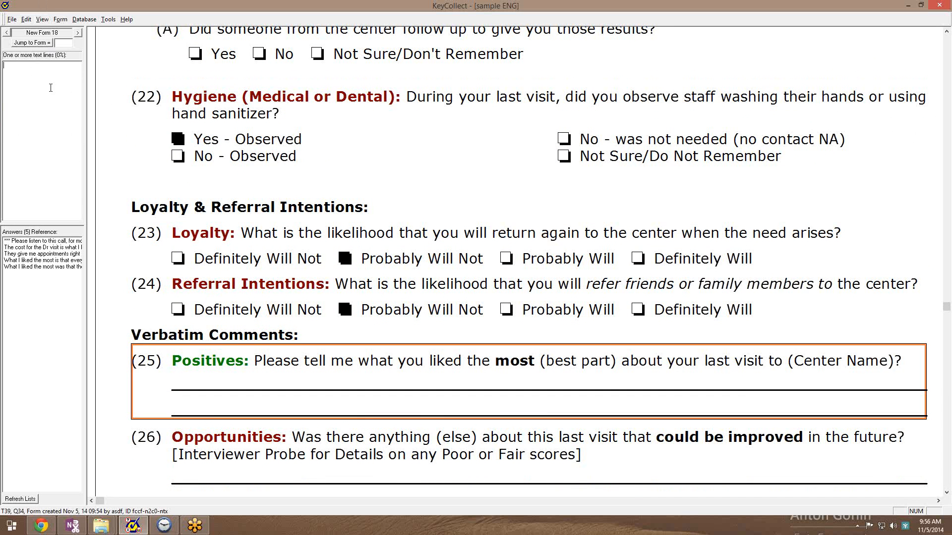
text(sadfdsafdsafdsafdsafdsafdsa)
key(Return)
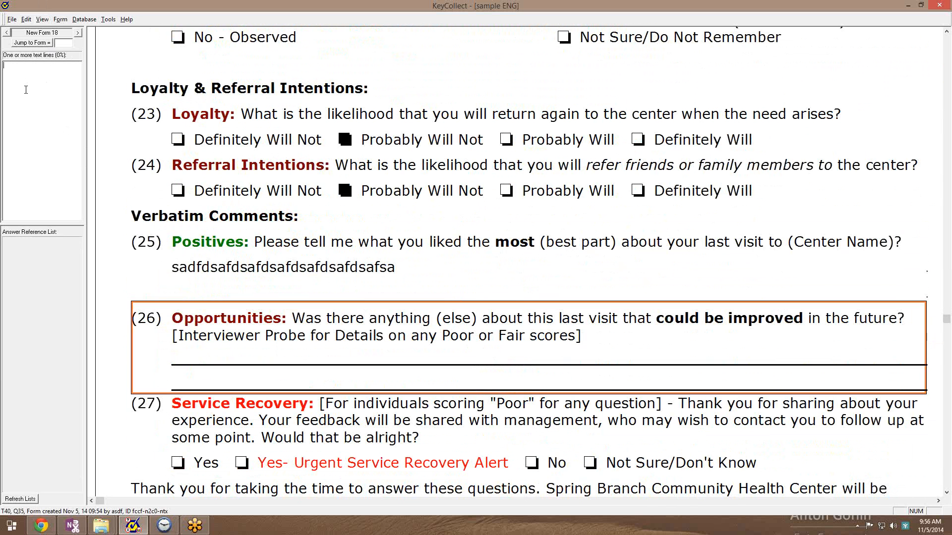
Enter "dsfdsafdsafdsafdsadsf" as the Opportunities comment in question 26.
text(dsfdsafdsafdsafdsadsf)
key(Return)
click(269, 334)
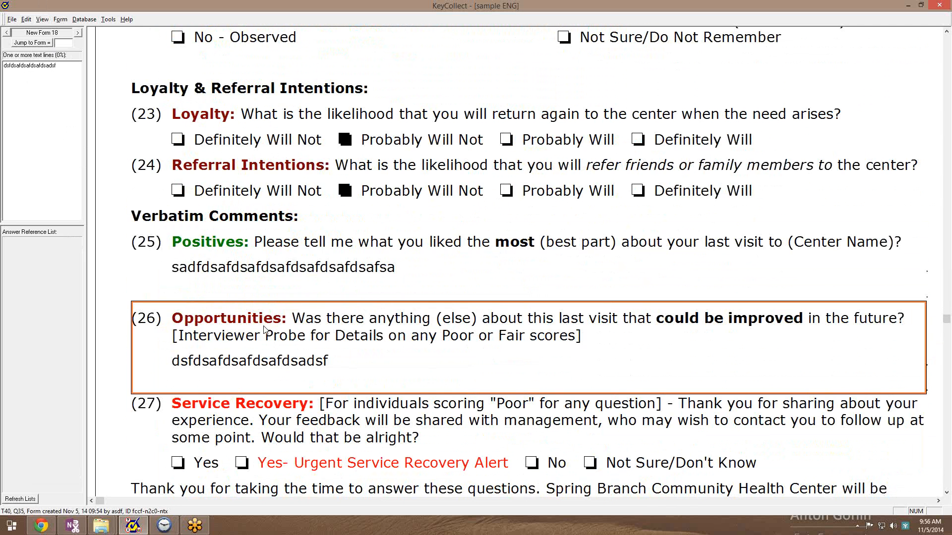
Review the form's answers from question 12 through the comments, and examine the Service Recovery and background roster questions.
scroll(264, 331, up, 1)
scroll(265, 329, up, 1)
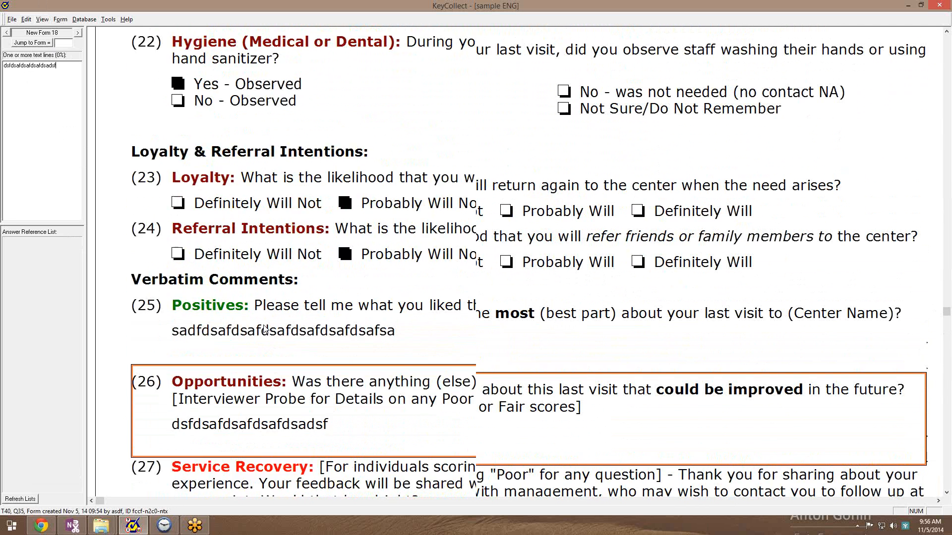
click(242, 339)
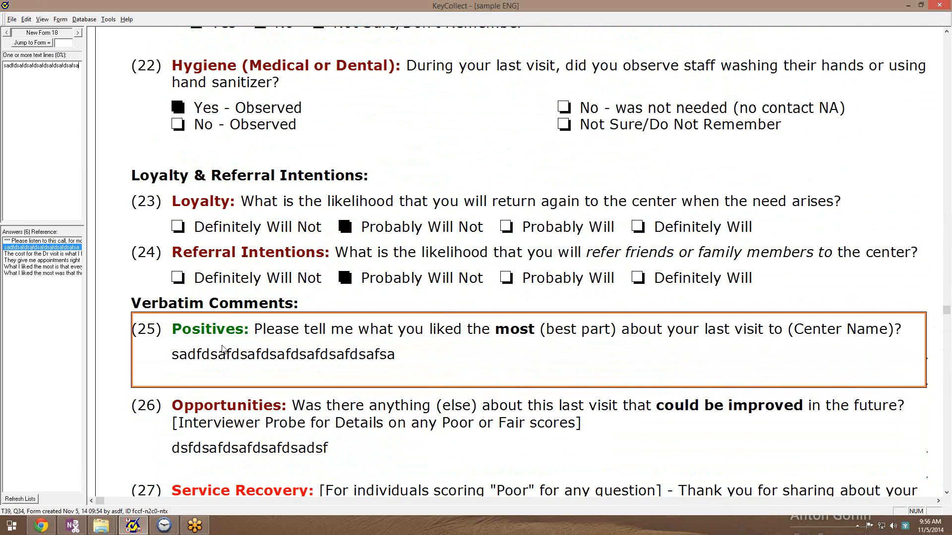
double_click(945, 94)
scroll(667, 269, down, 1)
scroll(674, 292, down, 1)
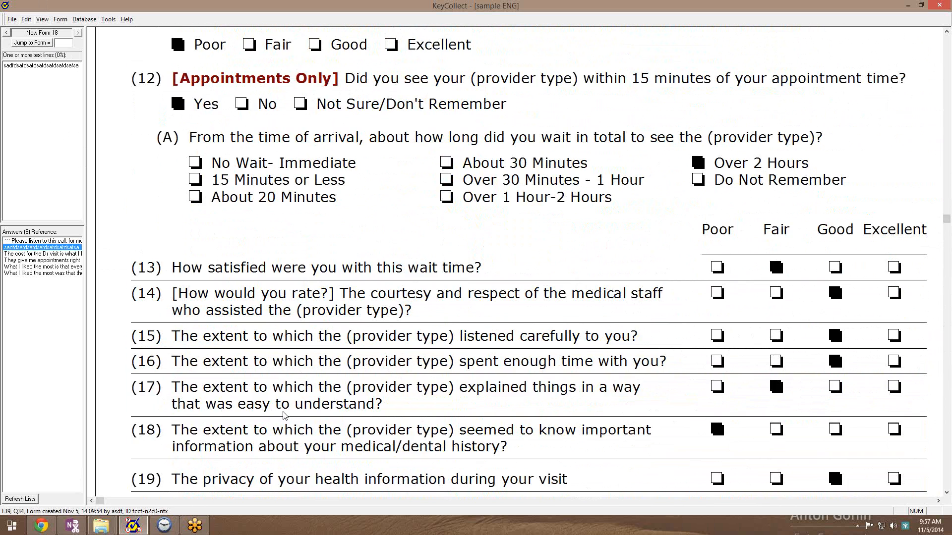
scroll(284, 415, down, 3)
scroll(370, 296, down, 13)
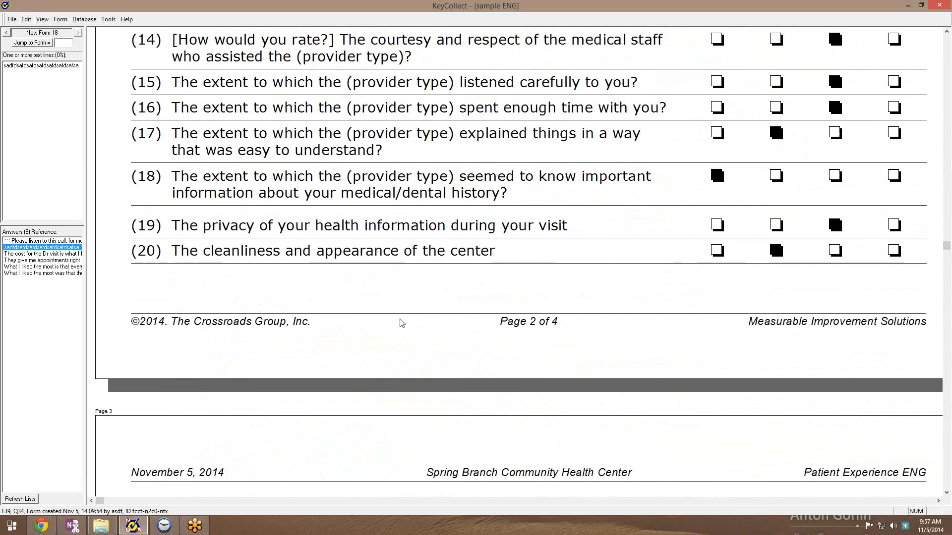
scroll(387, 322, down, 4)
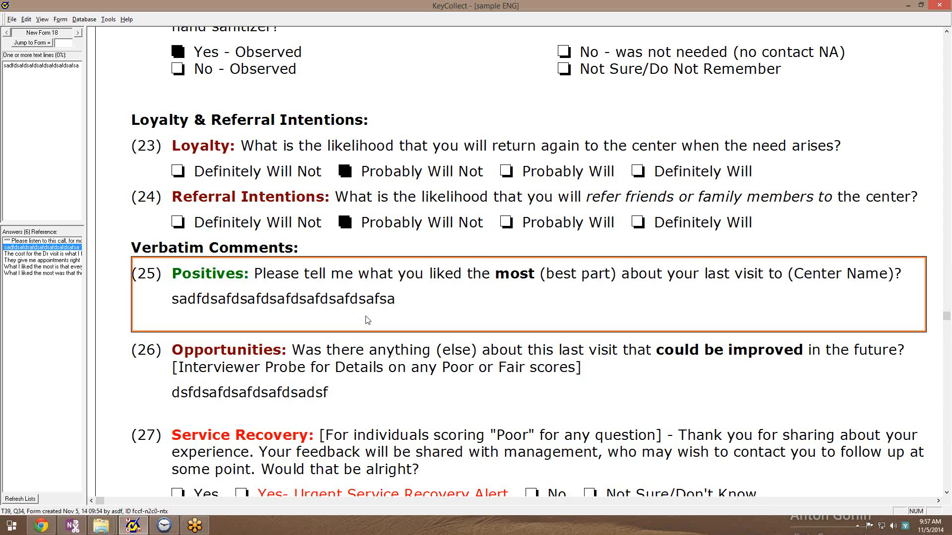
scroll(368, 320, down, 2)
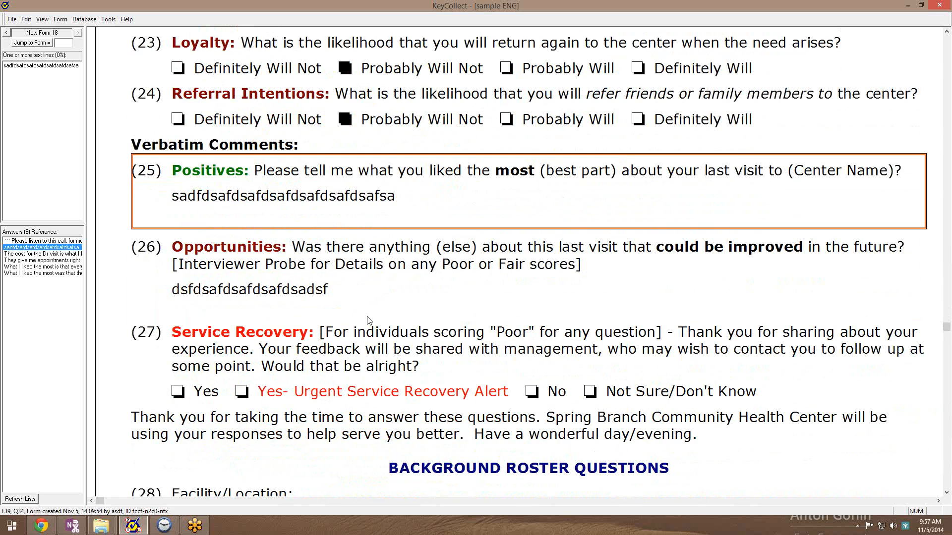
scroll(367, 320, down, 1)
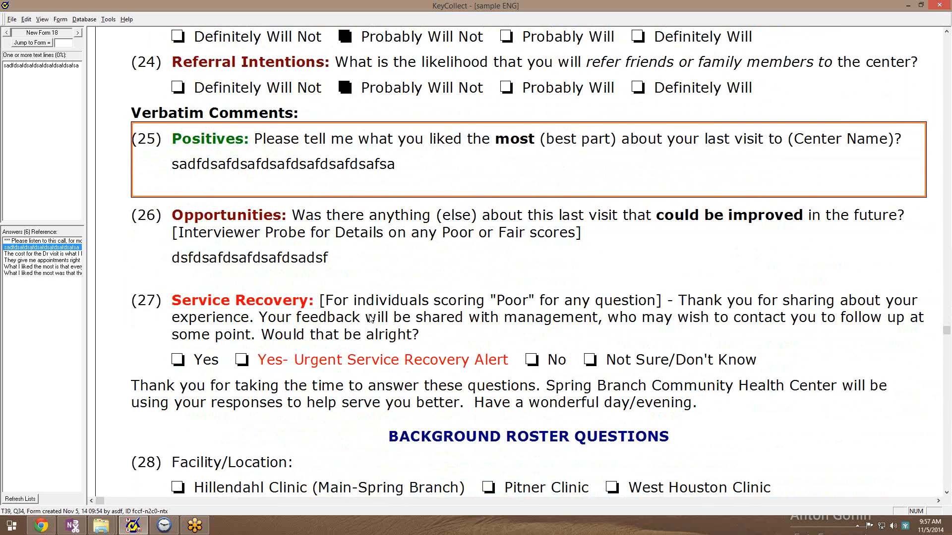
scroll(371, 317, down, 1)
click(364, 315)
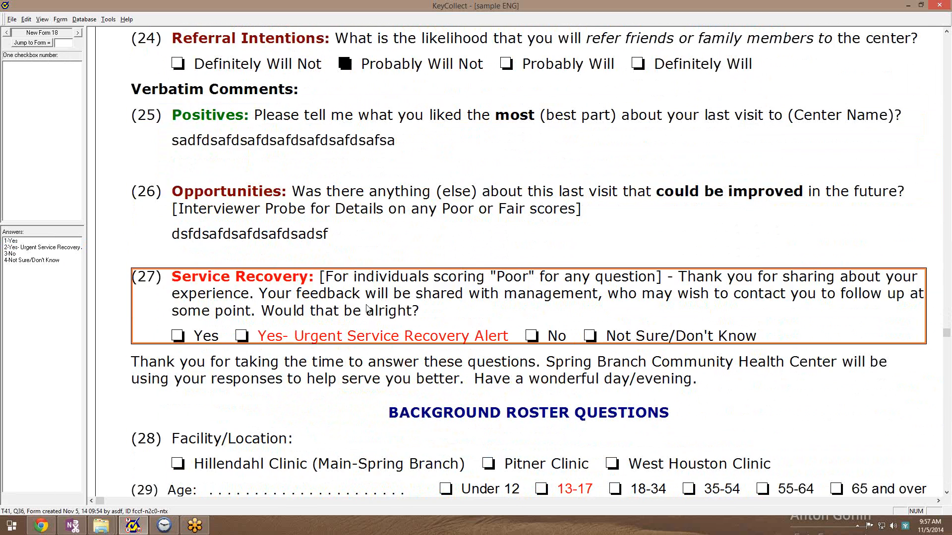
scroll(369, 312, down, 8)
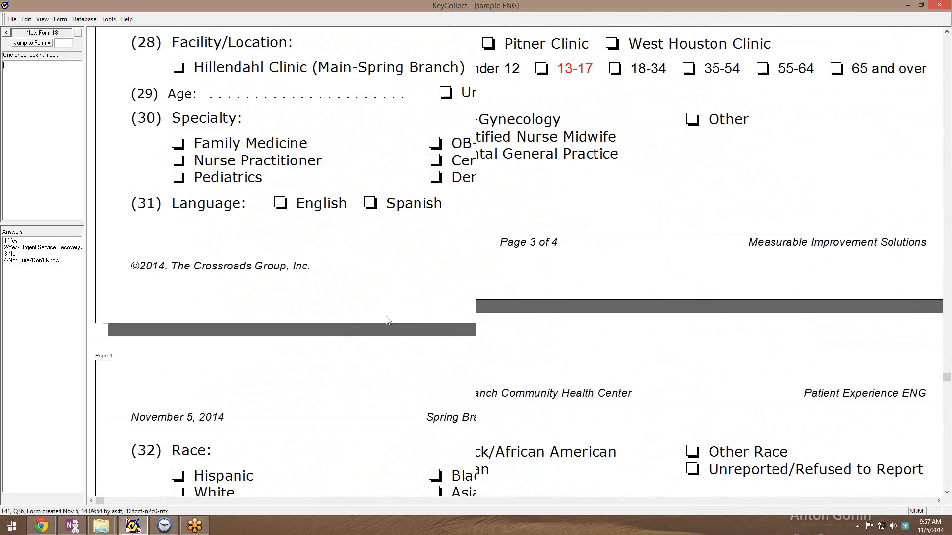
scroll(387, 320, down, 4)
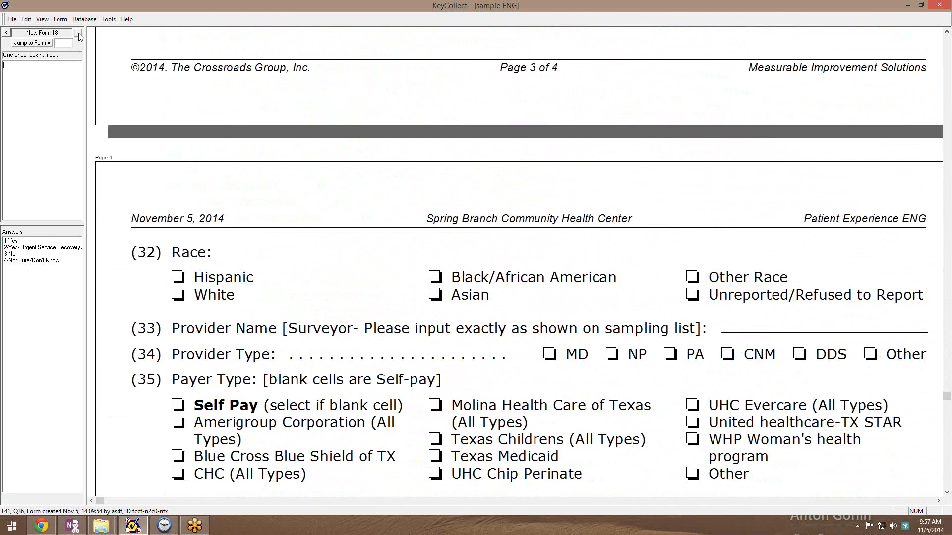
Advance to the blank new form 19 and return to form 18.
click(79, 33)
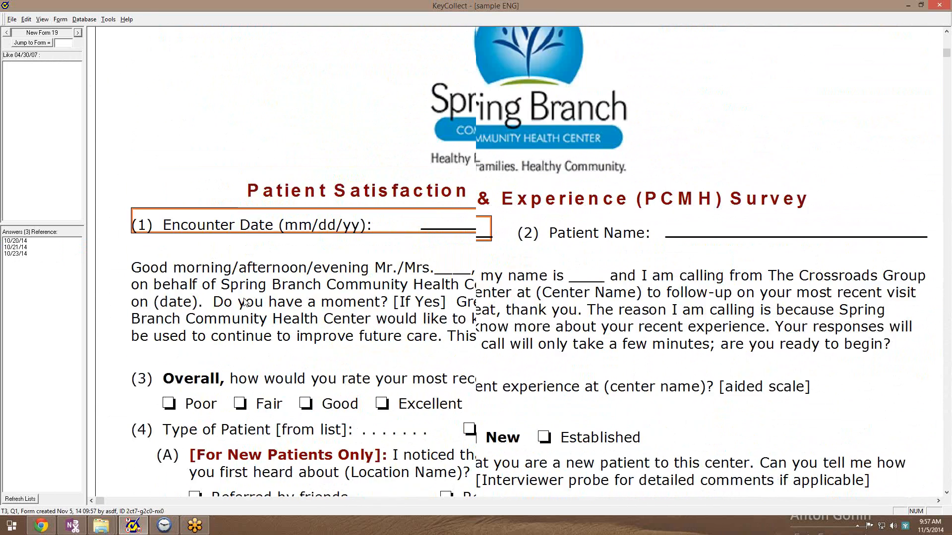
scroll(244, 303, up, 3)
scroll(181, 268, down, 2)
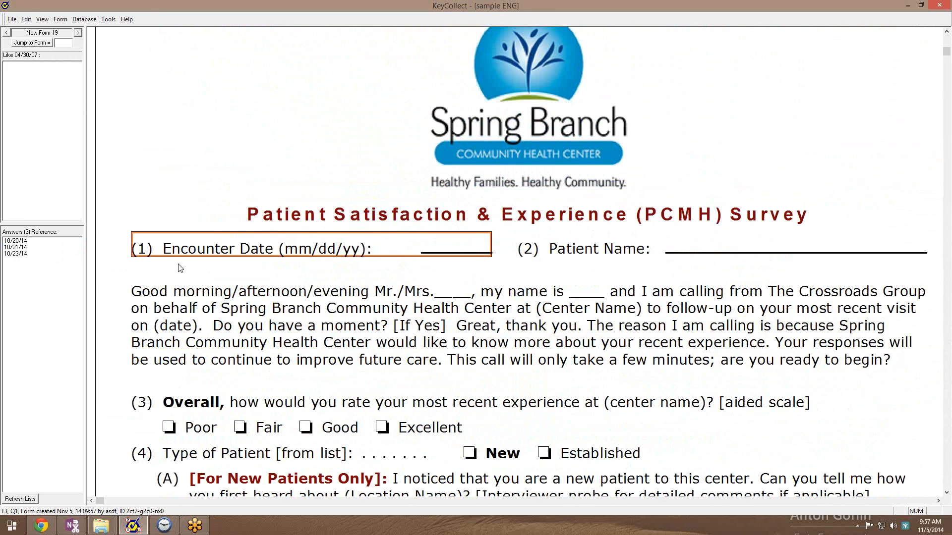
click(7, 33)
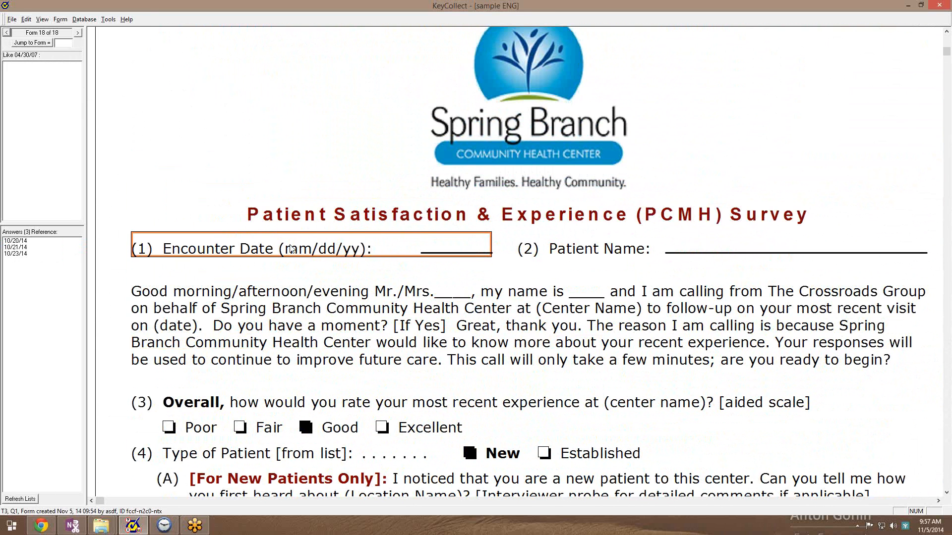
Review the saved answers in form 18 and select the Opportunities comment in question 26.
scroll(360, 280, up, 1)
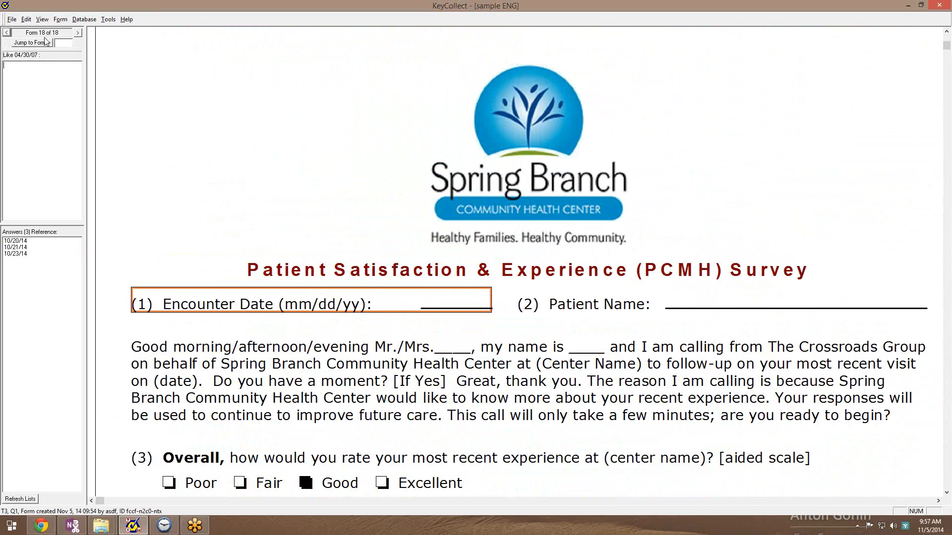
scroll(337, 252, down, 2)
scroll(337, 252, down, 15)
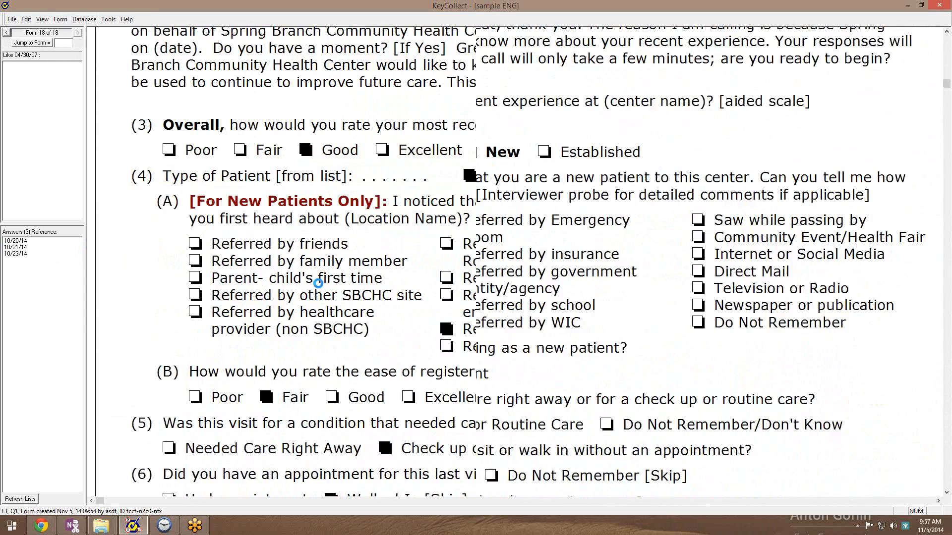
scroll(271, 328, down, 20)
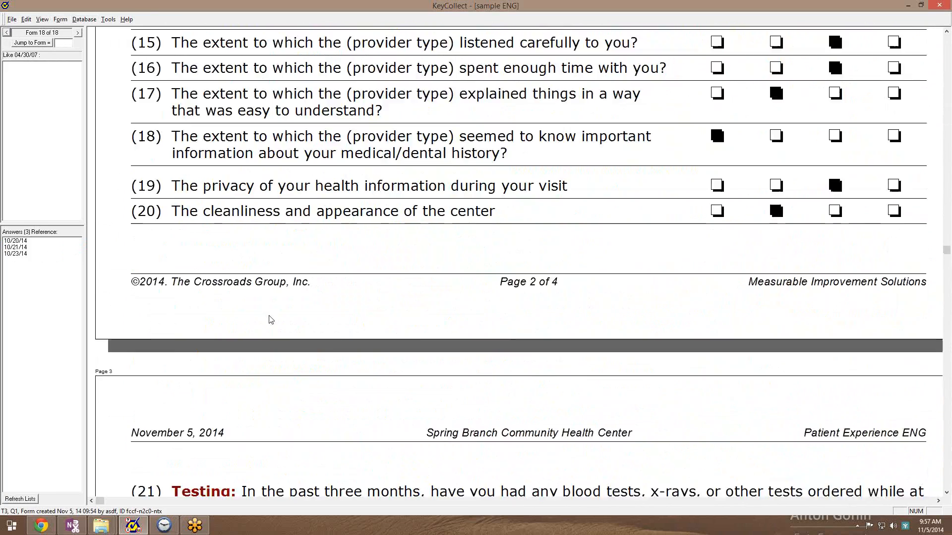
click(297, 247)
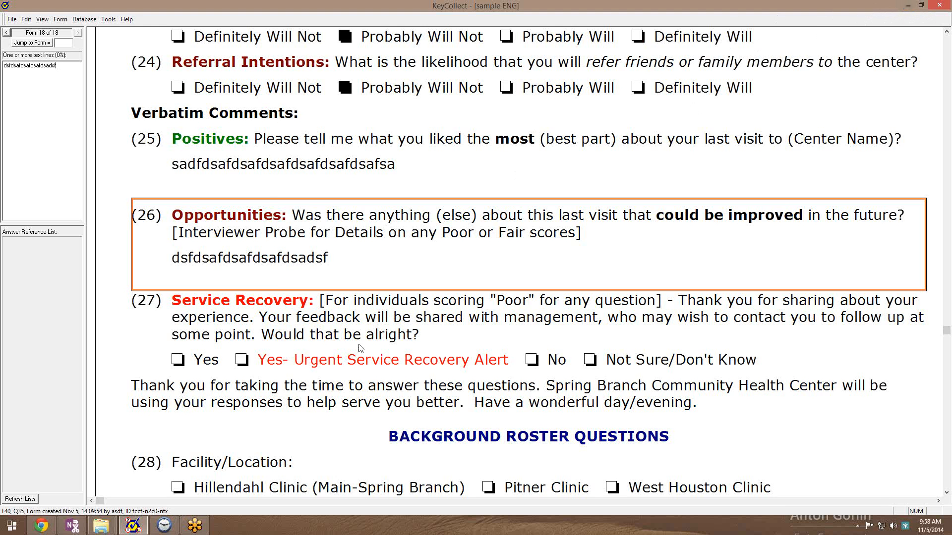
Switch to Chrome, highlight "How To Utilize Egnyte (Cloud Server)" in the Surveyor Video Library document, and return to KeyCollect.
click(42, 527)
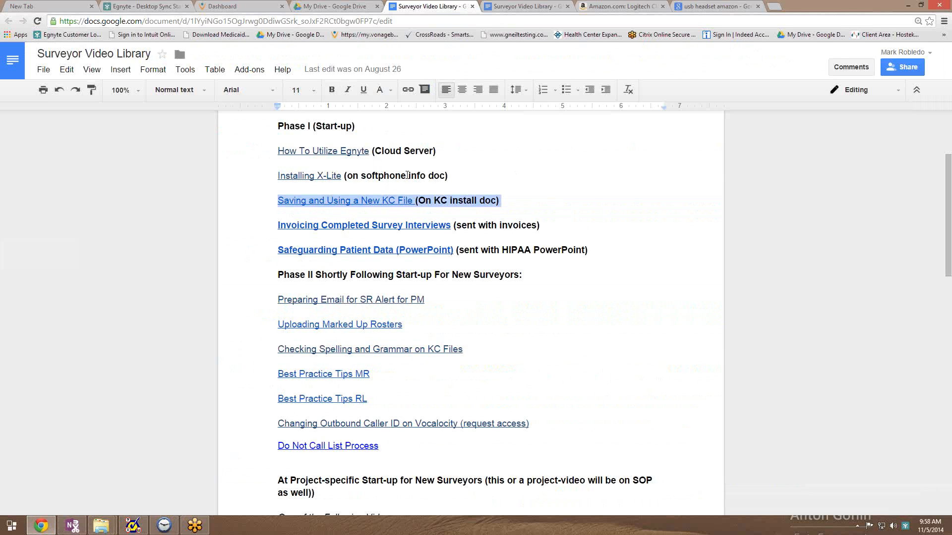
drag(436, 151, 224, 168)
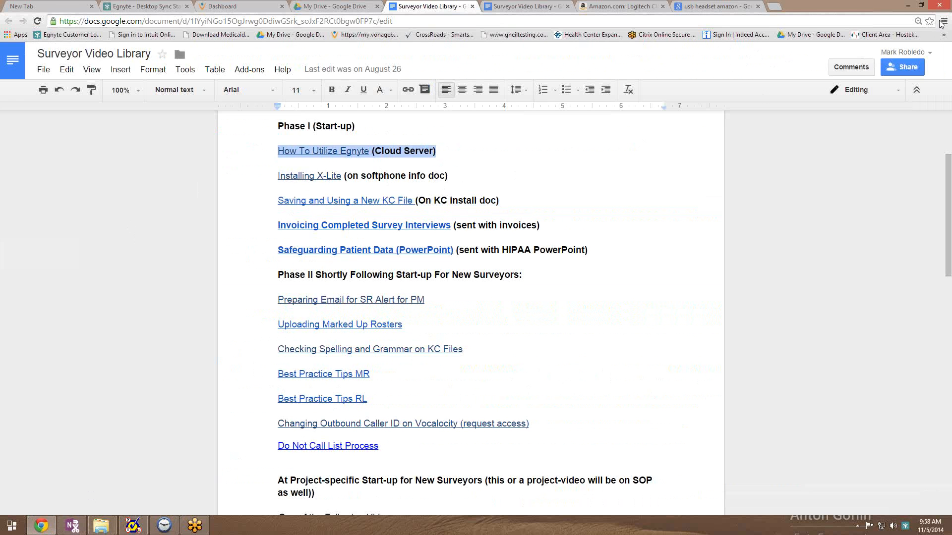
click(907, 5)
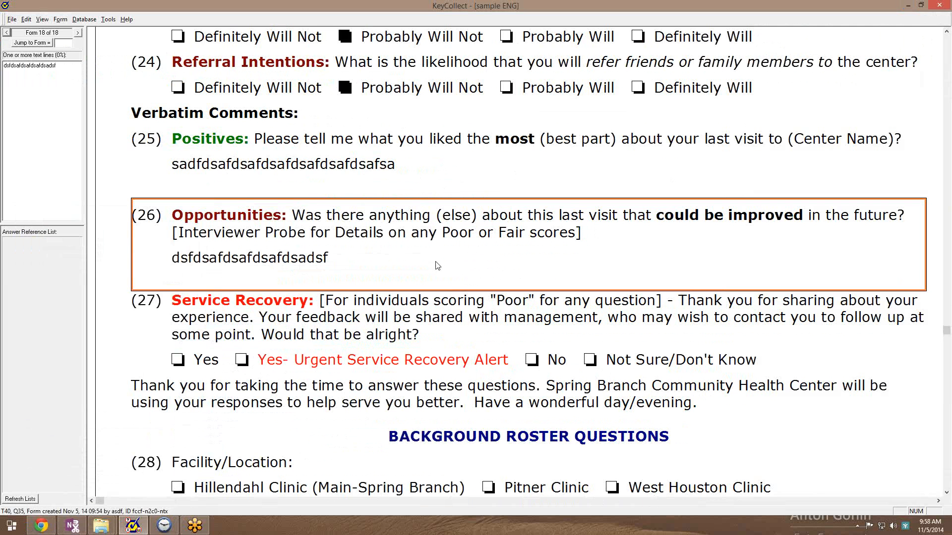
Replace the Opportunities comment in question 26 with "This is now fixed." and select the Positives comment in question 25.
click(208, 146)
click(226, 242)
click(262, 149)
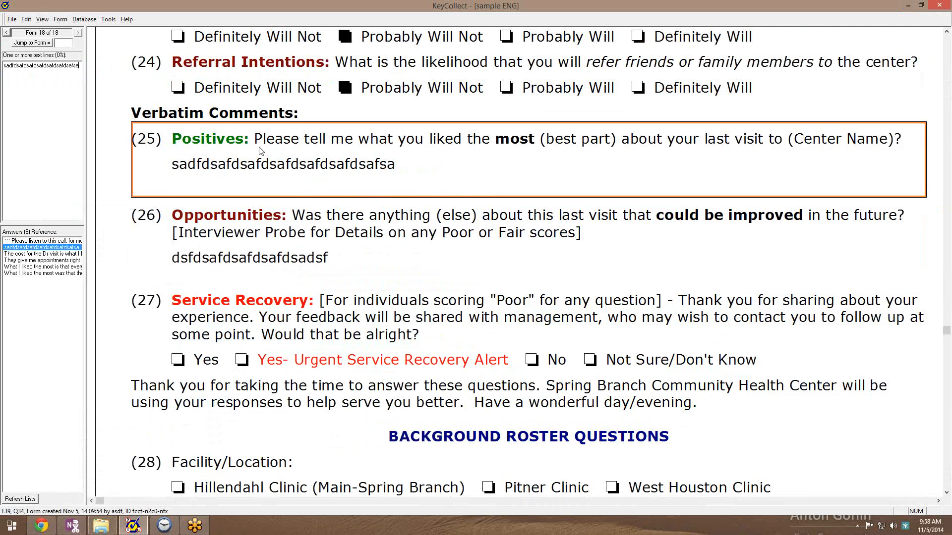
click(263, 247)
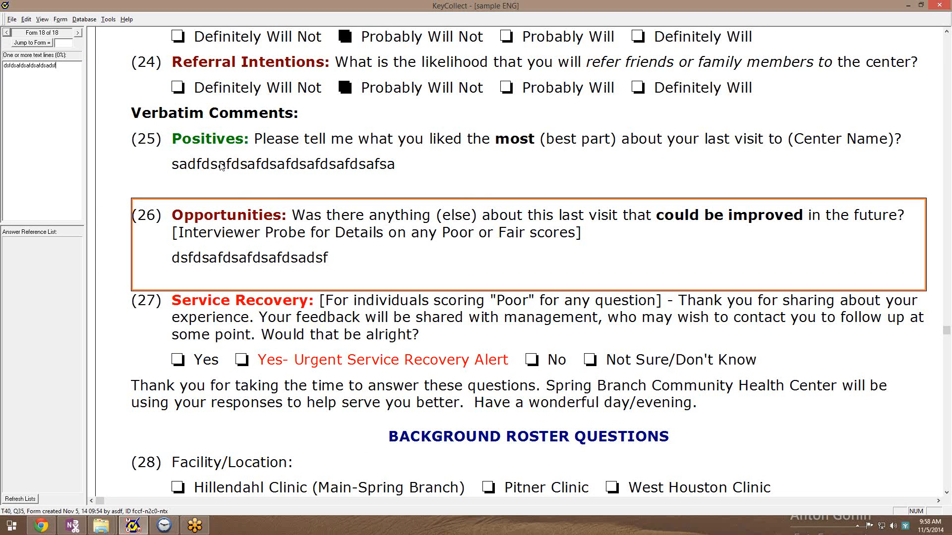
double_click(4, 66)
text(This is now fixed.)
click(184, 240)
click(235, 172)
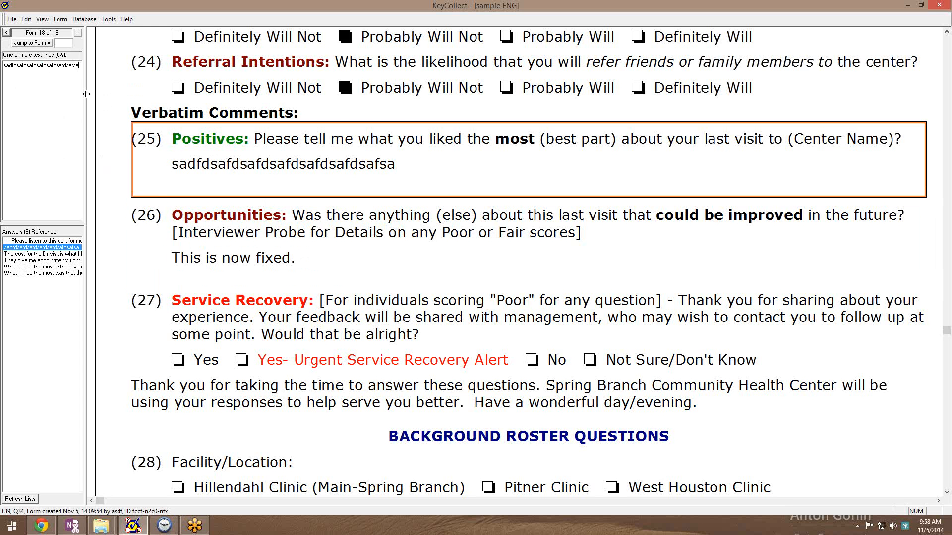
Clear the Positives comment in question 25 of form 18 and select the Opportunities comment in question 26.
drag(81, 66, 0, 66)
key(BackSpace)
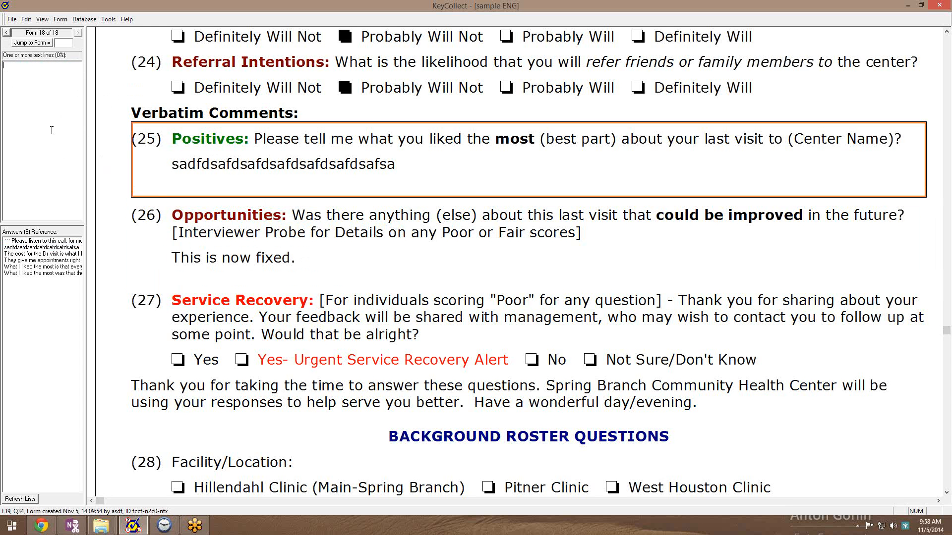
click(261, 251)
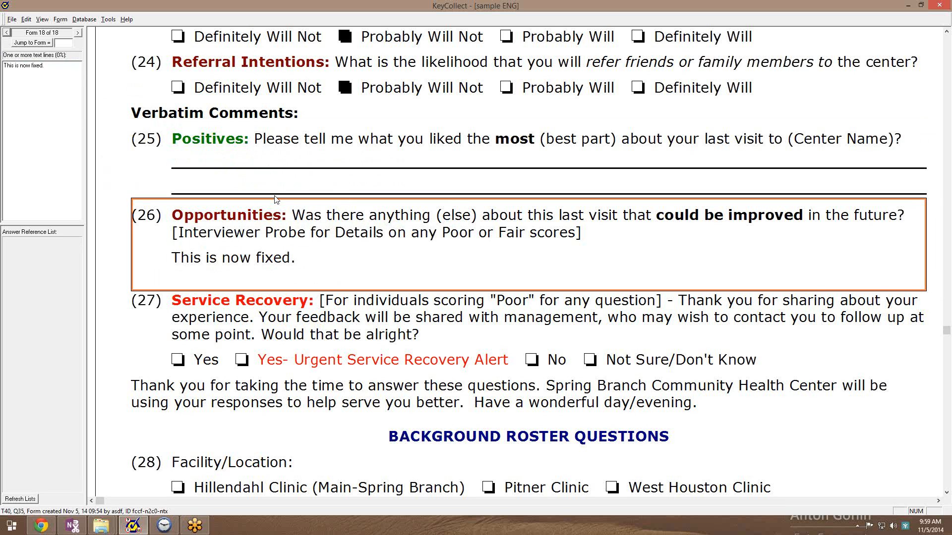
Advance to new form 19, return to form 18, and check the saved comments in questions 25 and 26.
click(77, 32)
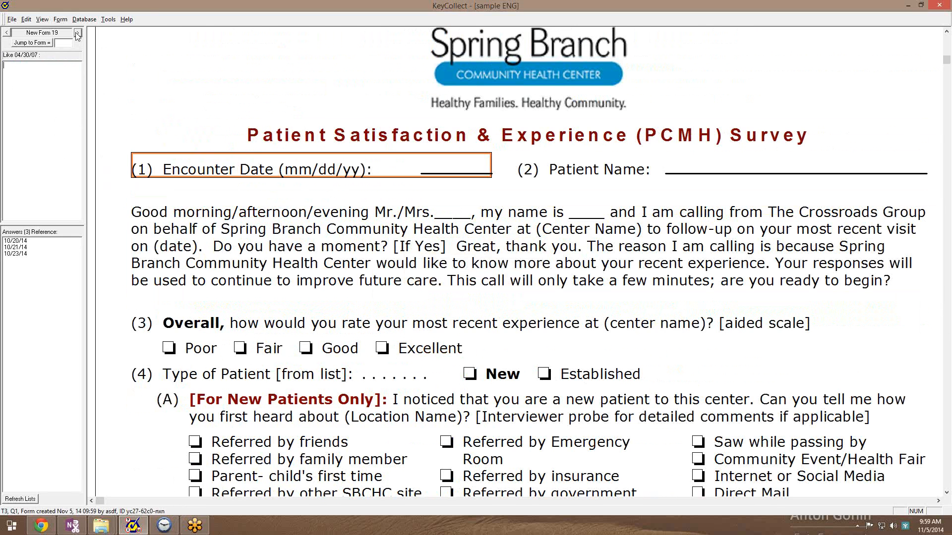
click(7, 33)
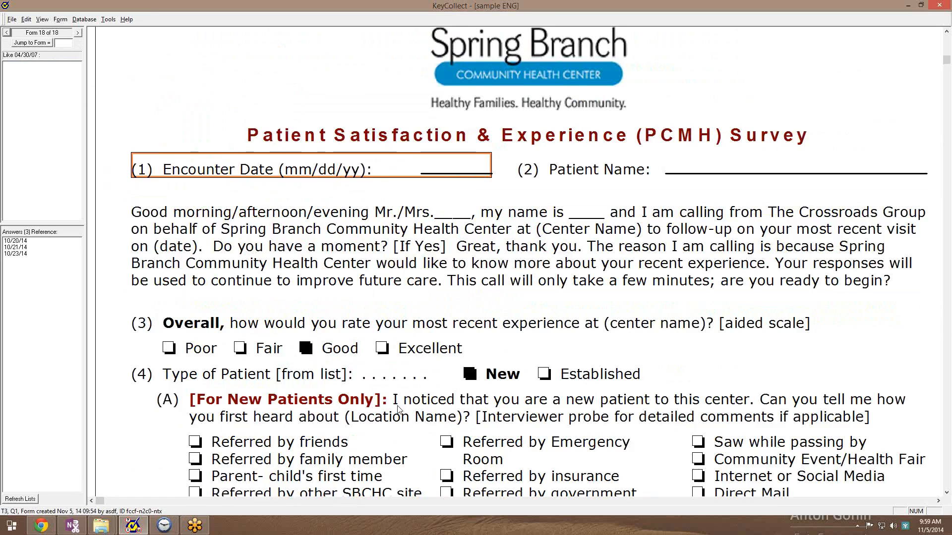
scroll(360, 446, down, 15)
scroll(360, 484, down, 20)
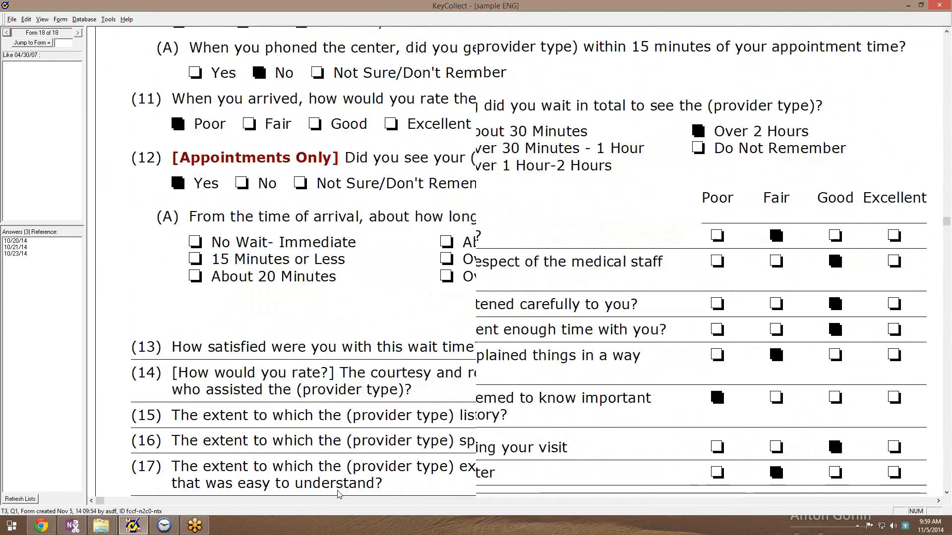
scroll(327, 490, down, 7)
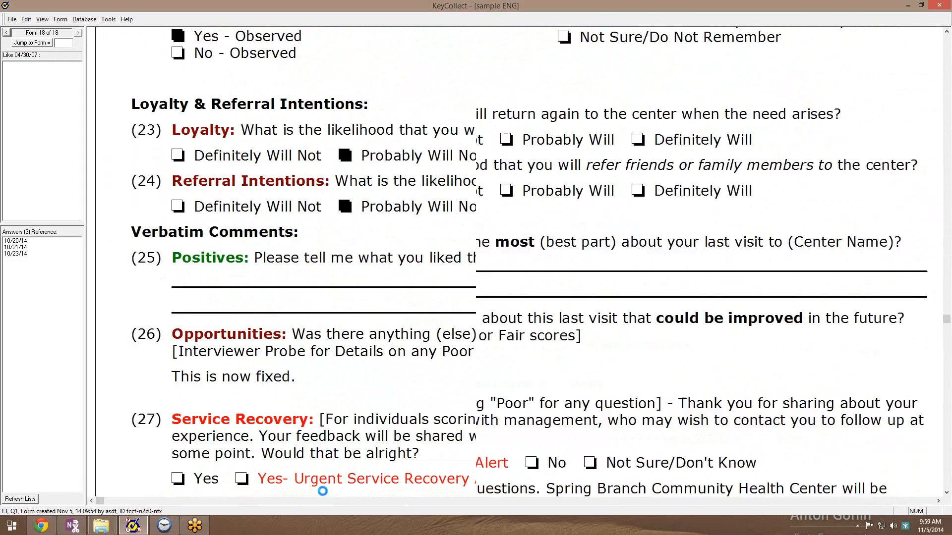
click(267, 283)
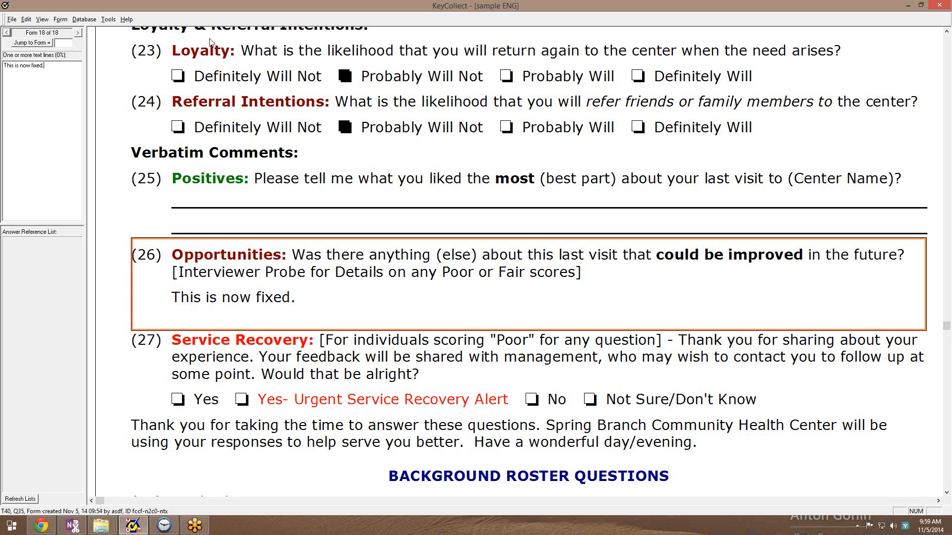
scroll(203, 47, up, 3)
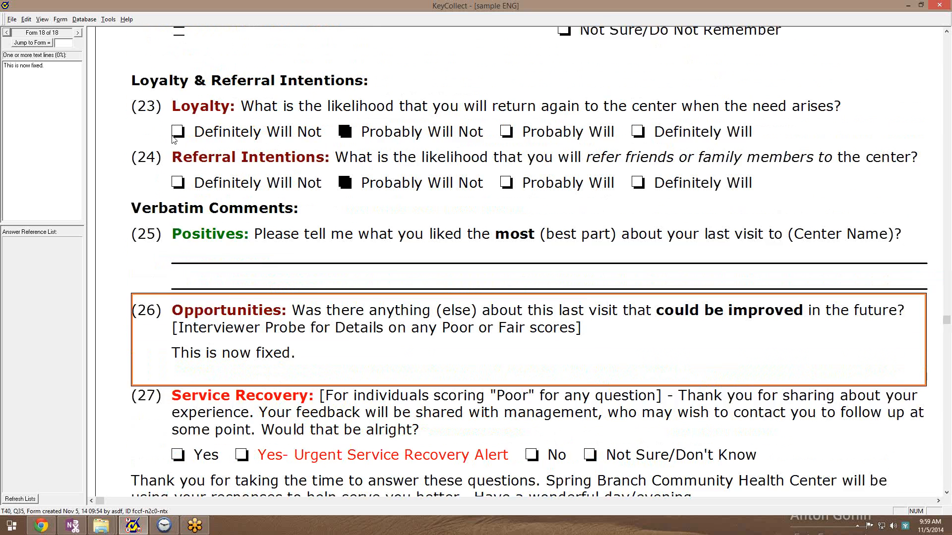
Set up a mass delete that completely removes forms 1 to 15, and cancel it.
click(61, 19)
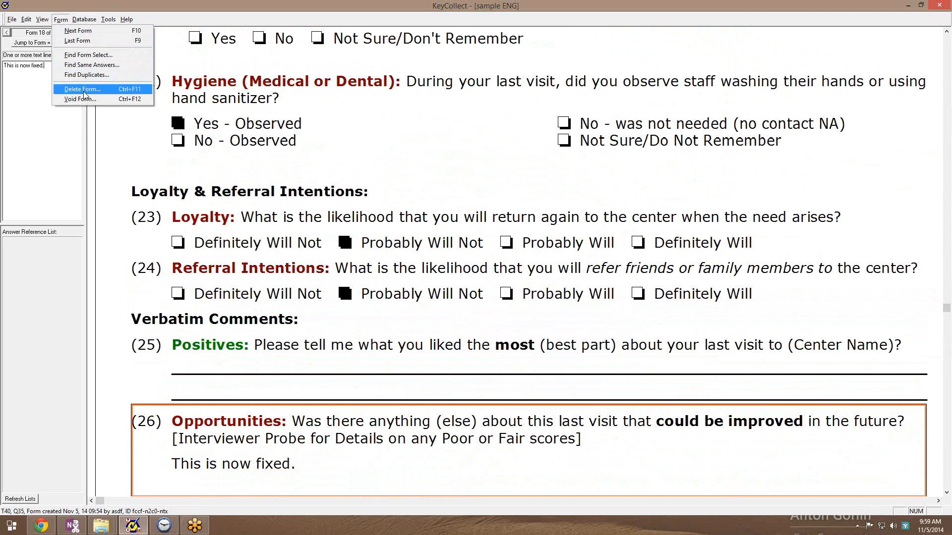
mouse_move(85, 21)
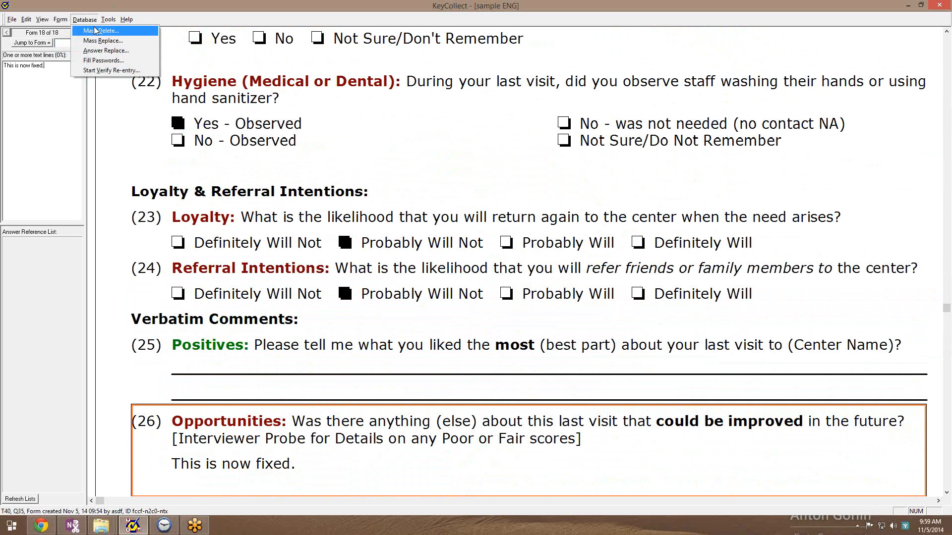
click(101, 31)
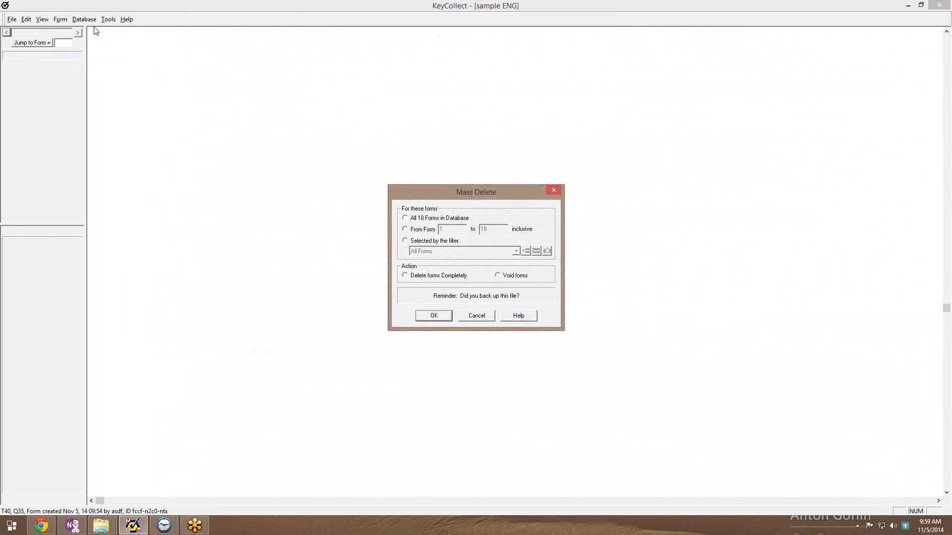
click(405, 219)
click(405, 276)
drag(476, 316, 474, 350)
click(416, 229)
double_click(491, 231)
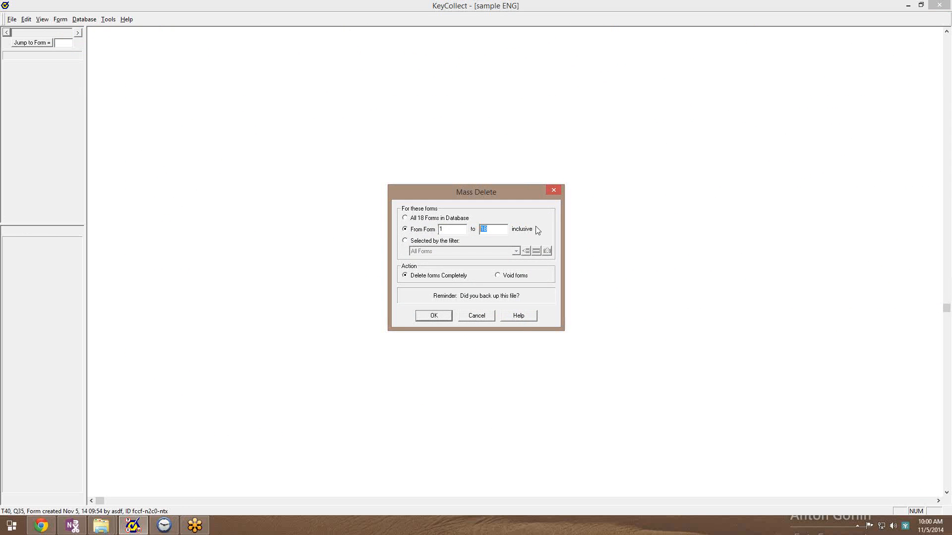
text(15)
click(476, 315)
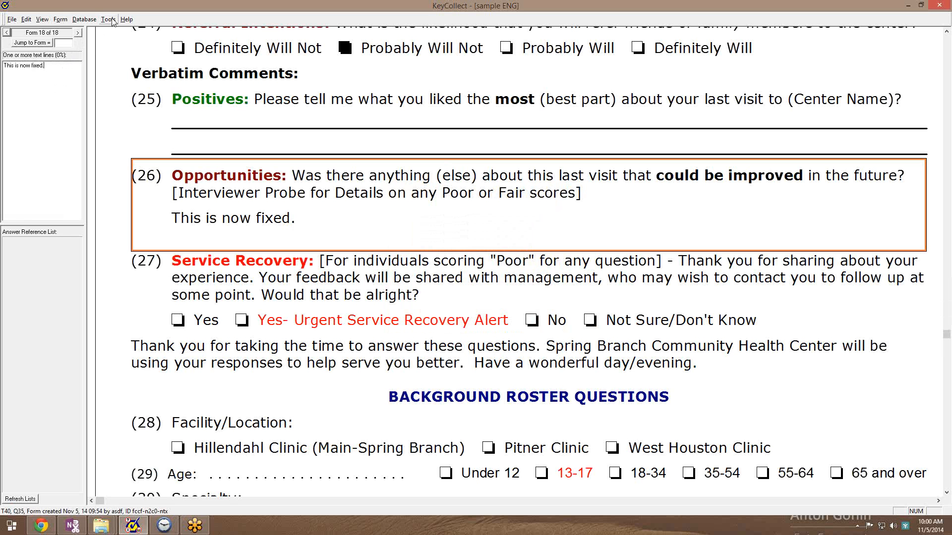
Switch to Chrome and highlight "Saving and Using a New KC File (On KC install doc)" in the Surveyor Video Library document.
click(50, 528)
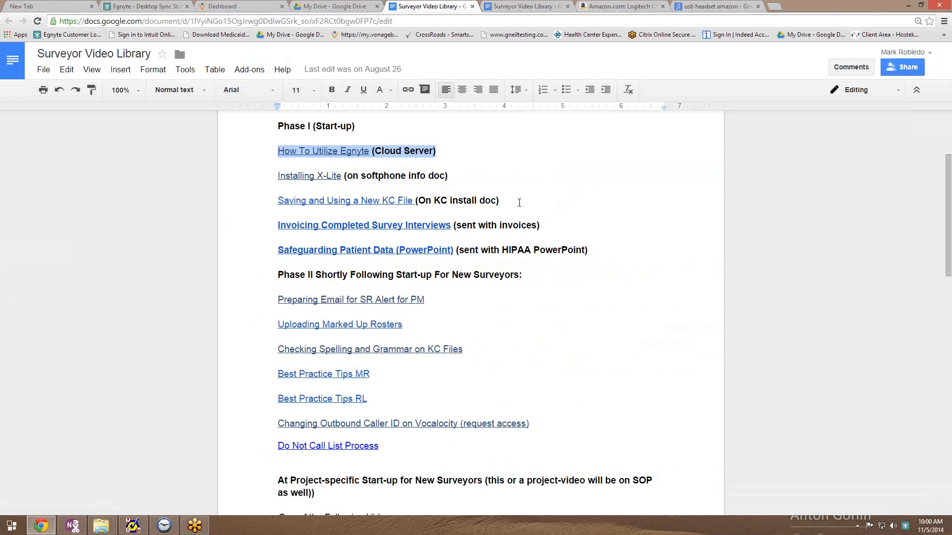
drag(519, 203, 249, 200)
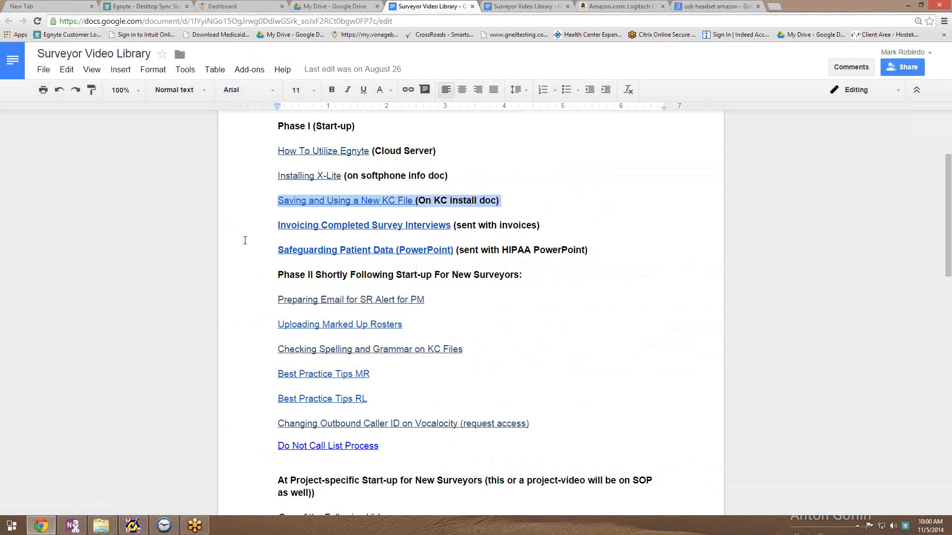
click(516, 205)
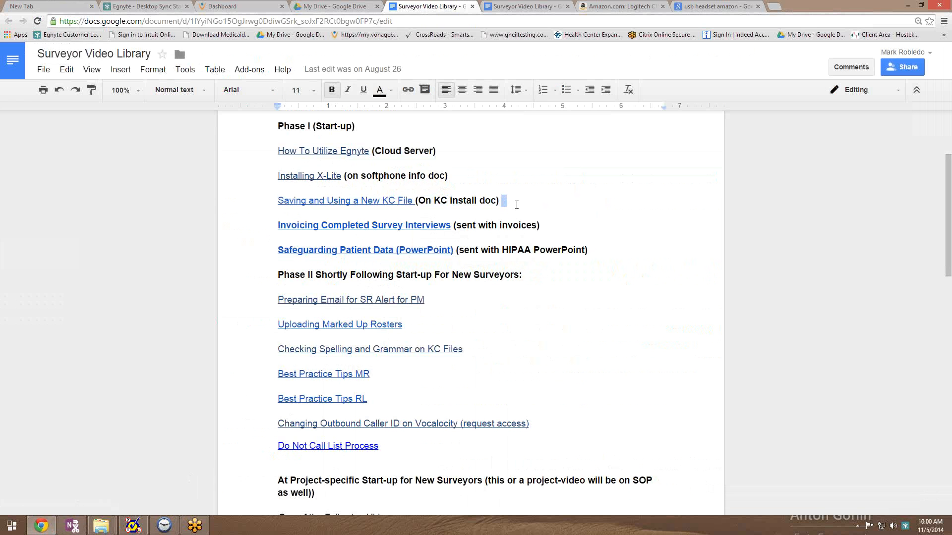
click(191, 527)
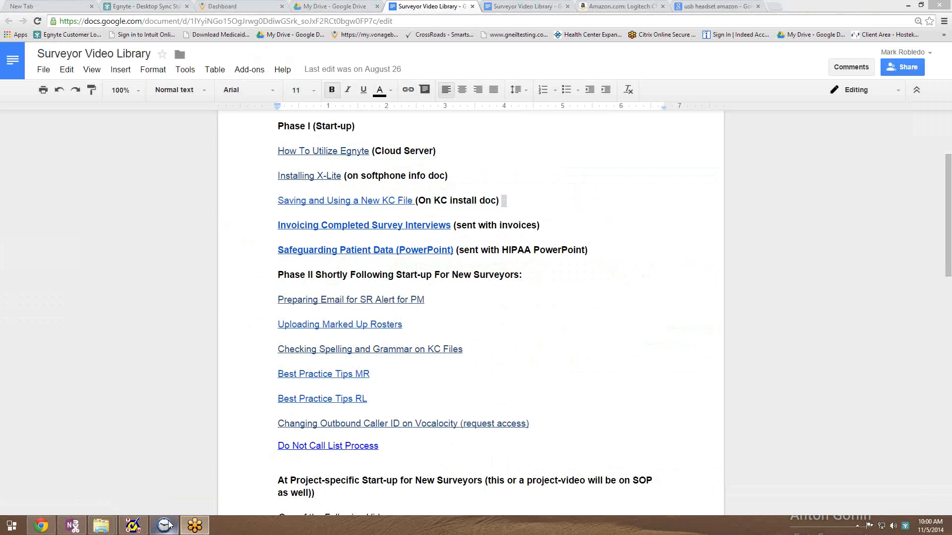